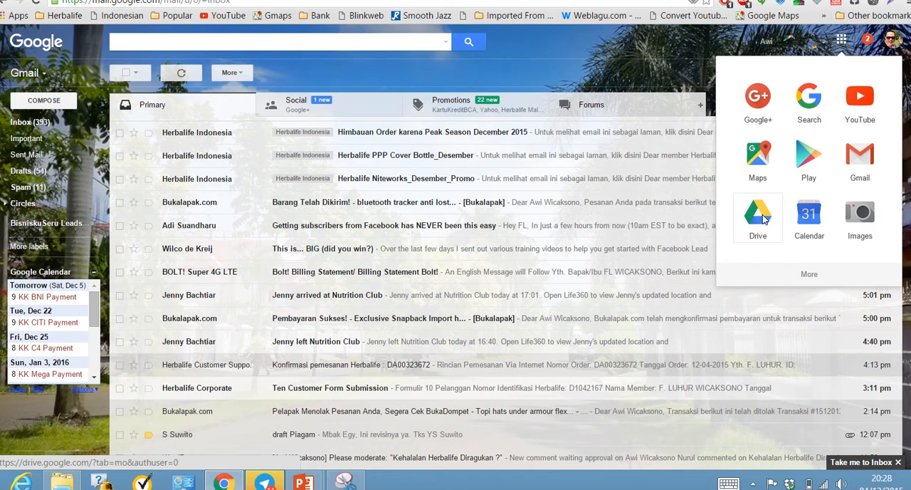
# Go to Google Drive and create a new blank Google Form.
pyautogui.click(761, 220)
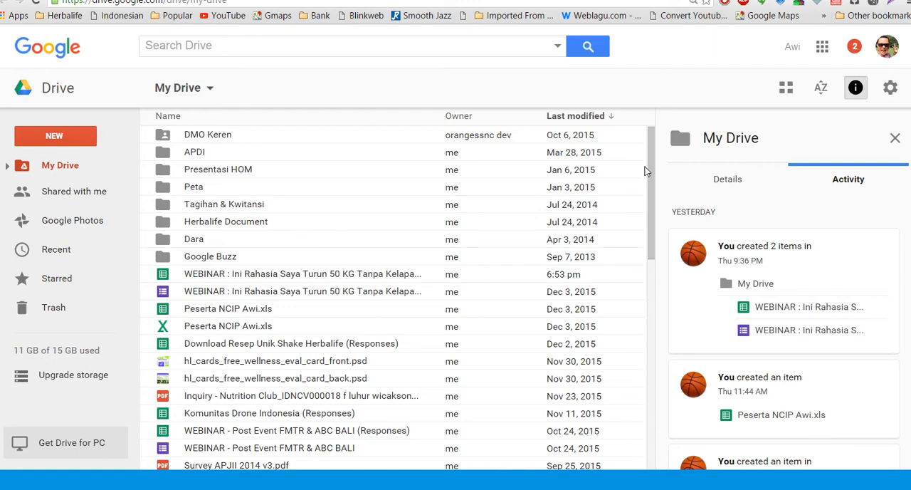
pyautogui.moveTo(649, 169)
pyautogui.mouseDown()
pyautogui.moveTo(636, 223)
pyautogui.moveTo(632, 170)
pyautogui.mouseUp()
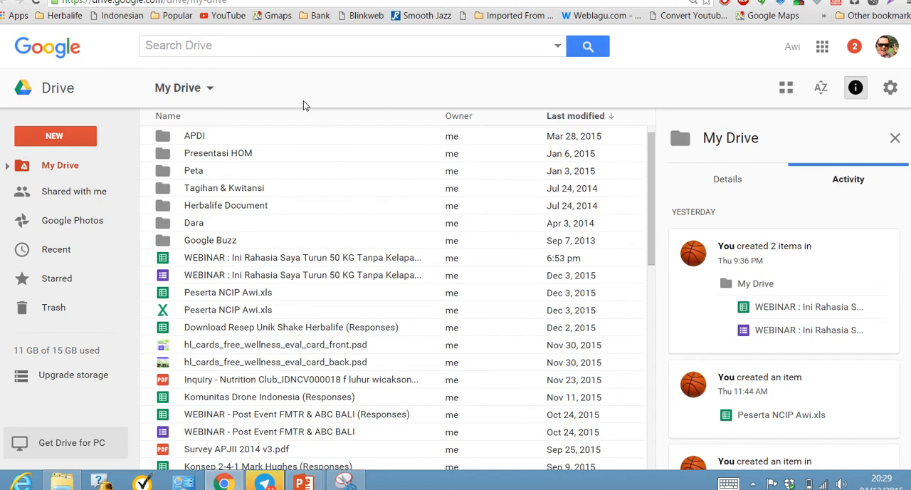
pyautogui.click(65, 138)
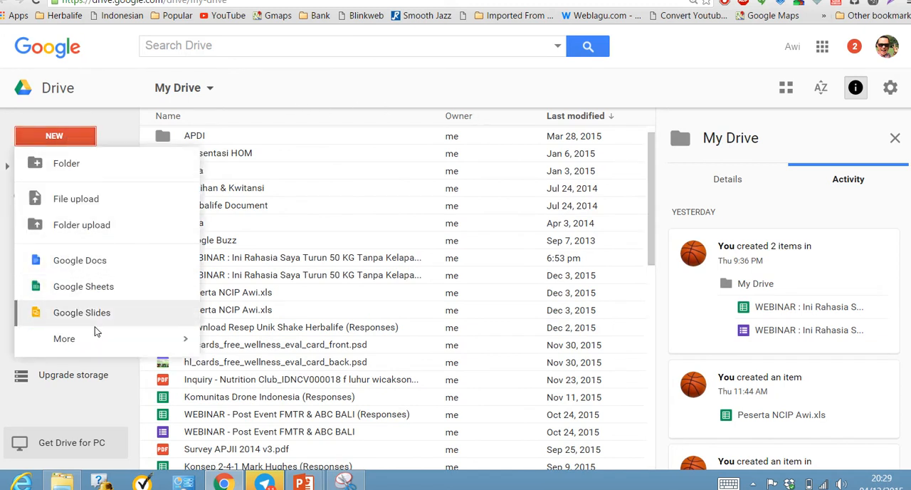
pyautogui.moveTo(96, 343)
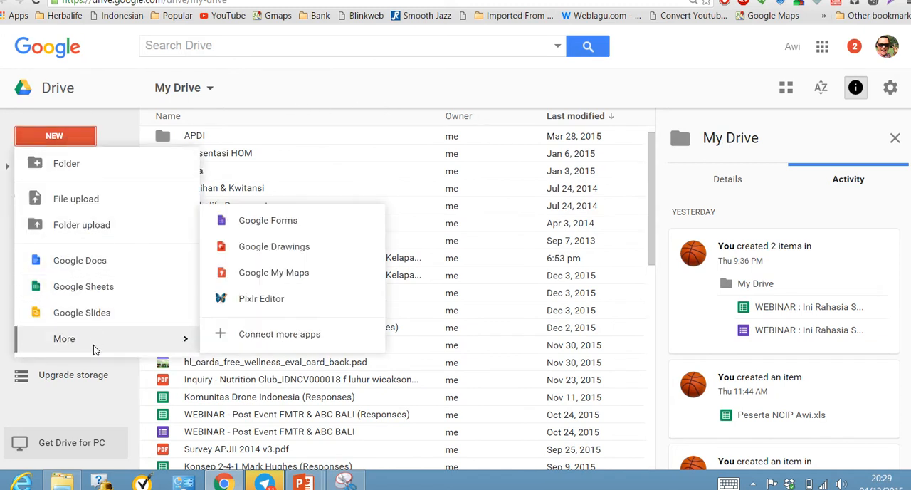
pyautogui.click(311, 224)
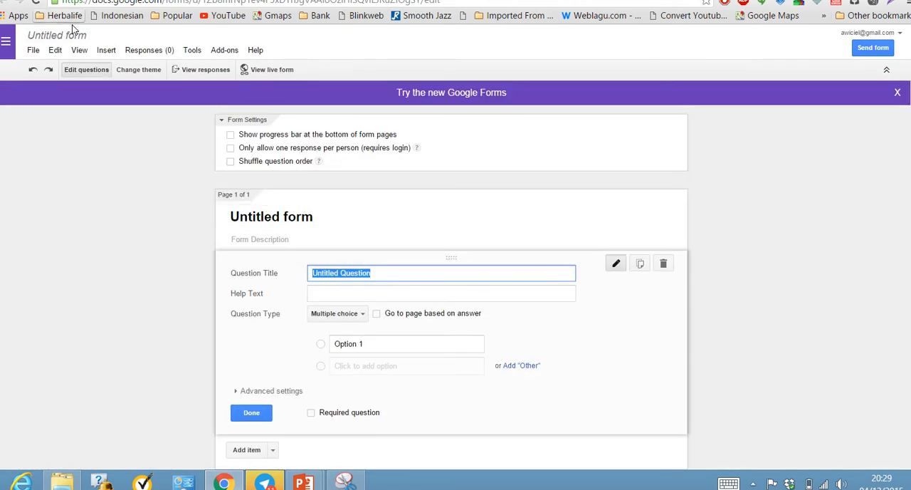
# Title the form "Webinar blablaba" and enter "balaalallaa" as its description.
pyautogui.click(320, 217)
pyautogui.moveTo(320, 218); pyautogui.dragTo(205, 214)
pyautogui.write('Webi')
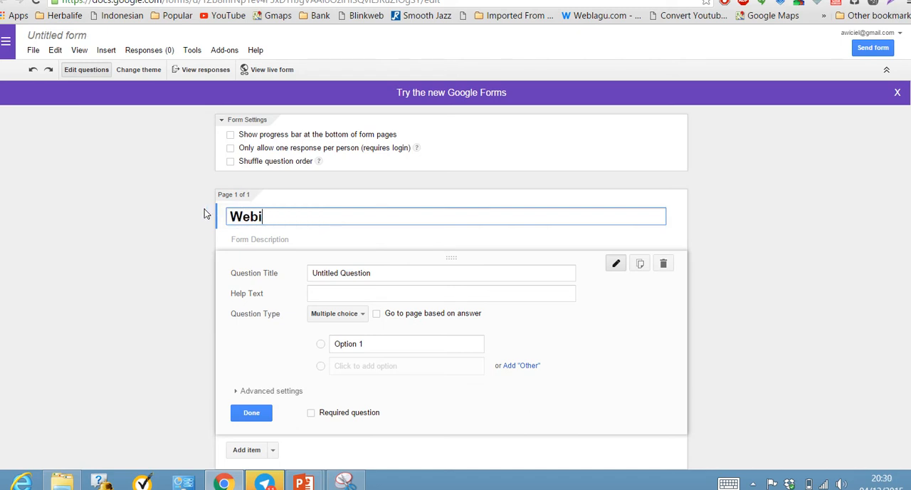
pyautogui.write('nar blablaba')
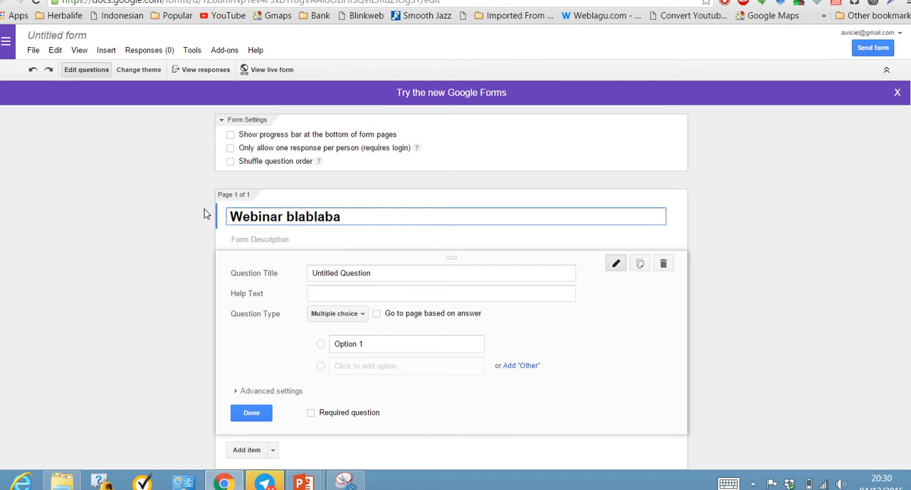
pyautogui.click(289, 240)
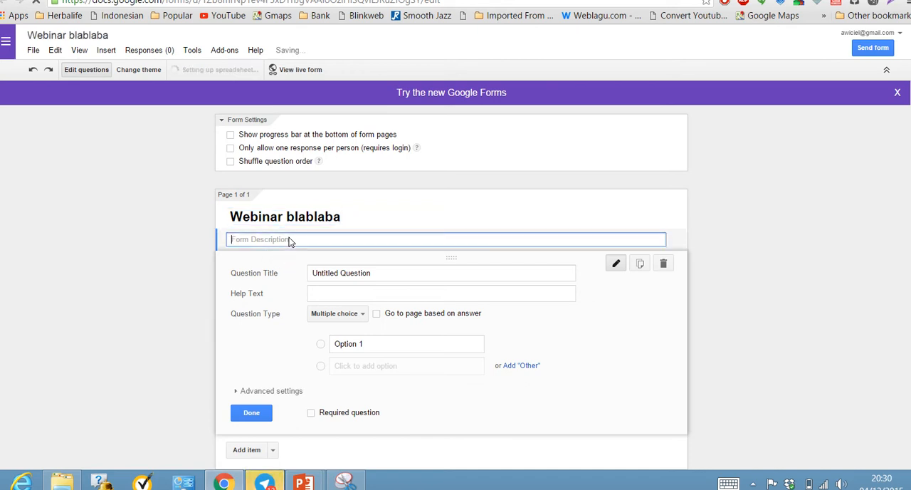
pyautogui.write('balaalallaa')
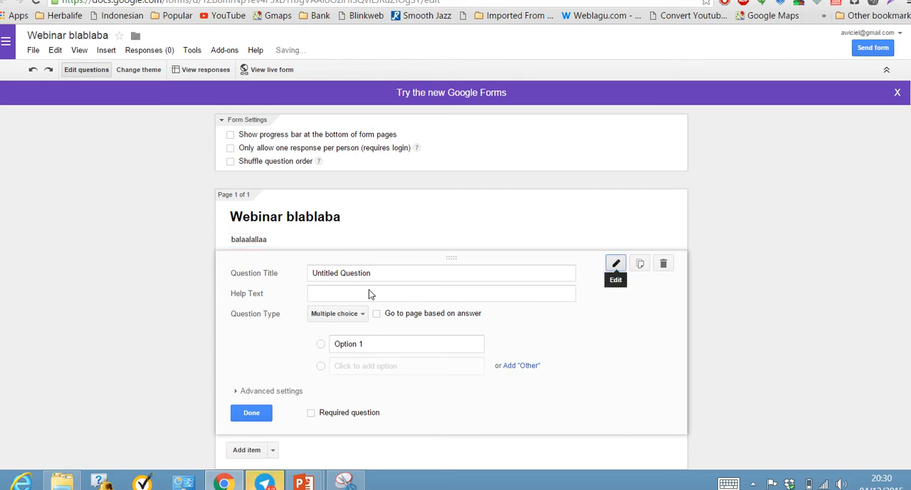
# Set up the first question as a required Text question titled "Nama".
pyautogui.click(399, 275)
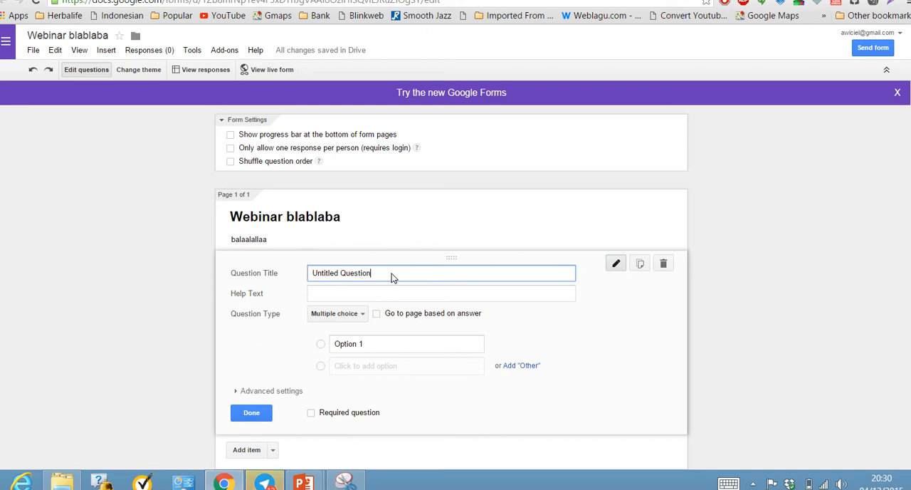
pyautogui.moveTo(392, 276); pyautogui.dragTo(304, 272)
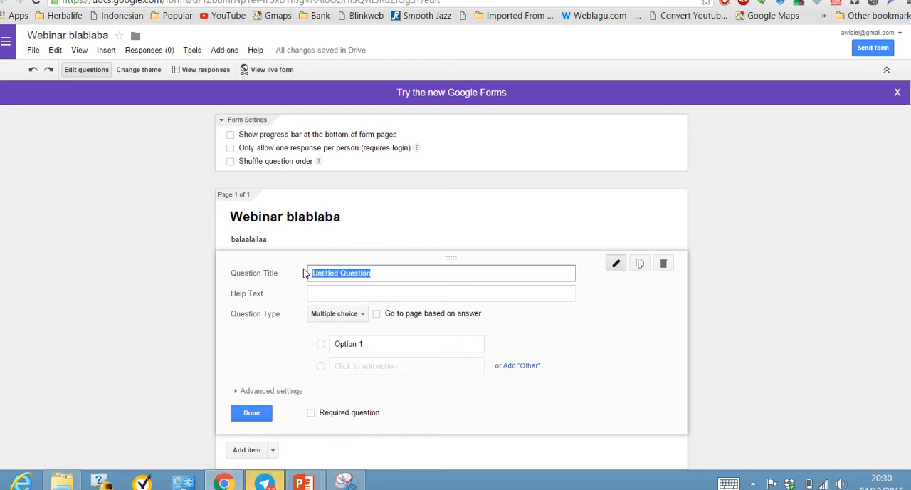
pyautogui.write('Nama')
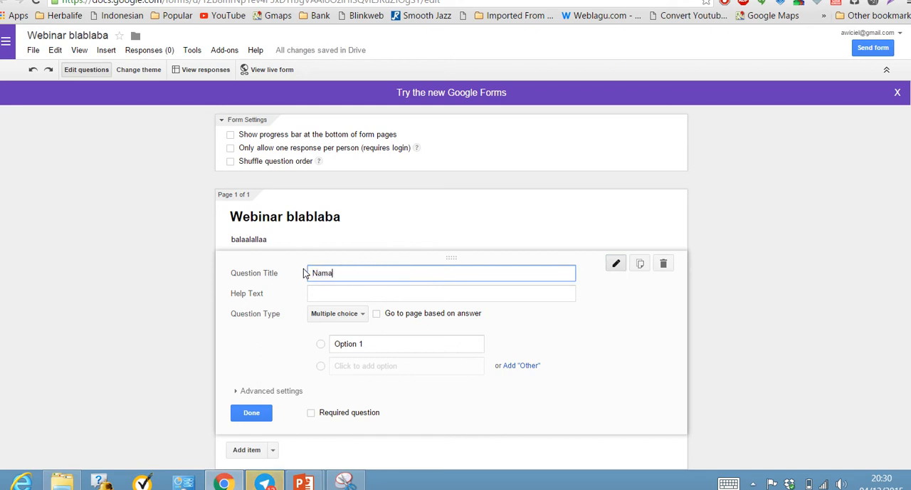
pyautogui.press('Tab')
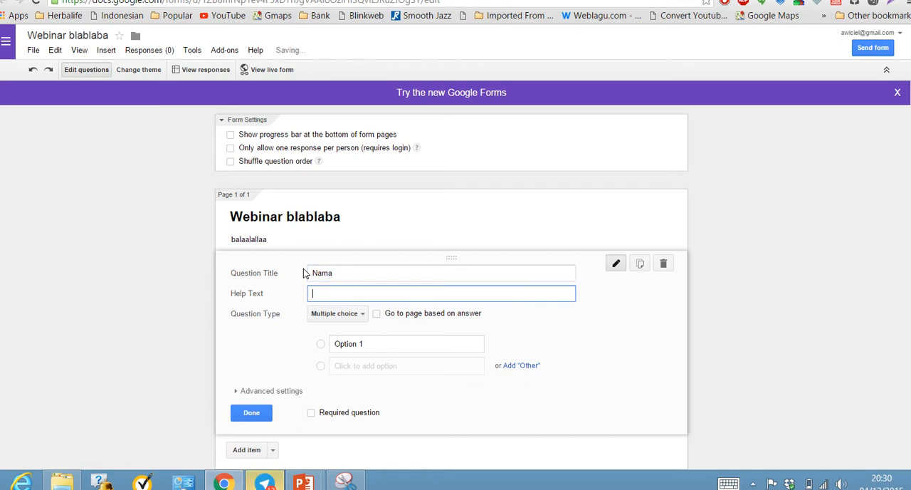
pyautogui.click(345, 314)
pyautogui.click(346, 283)
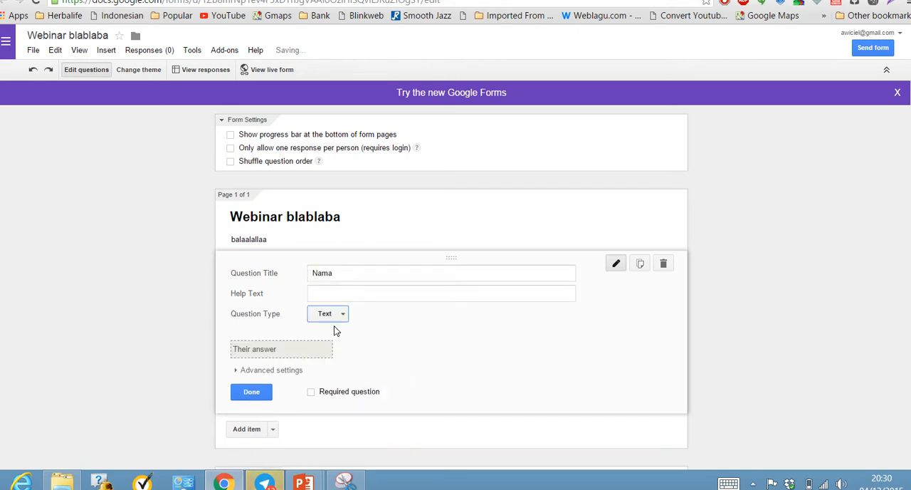
pyautogui.click(311, 392)
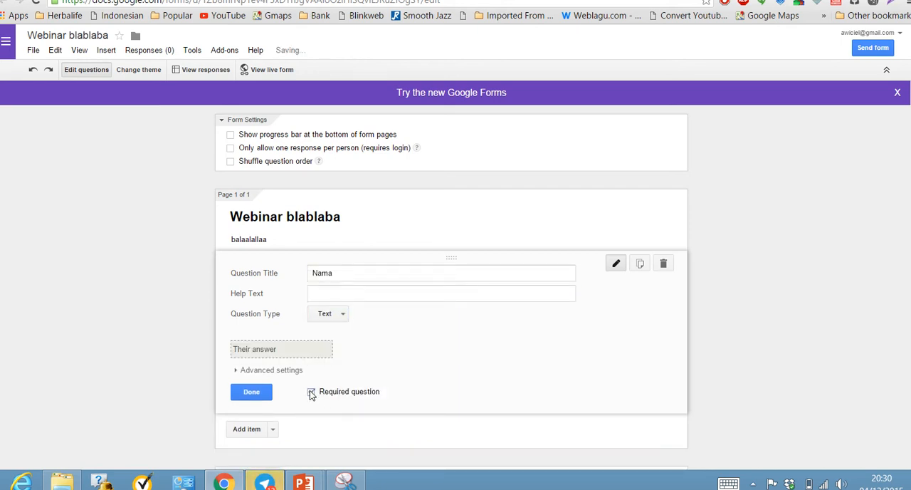
pyautogui.click(261, 393)
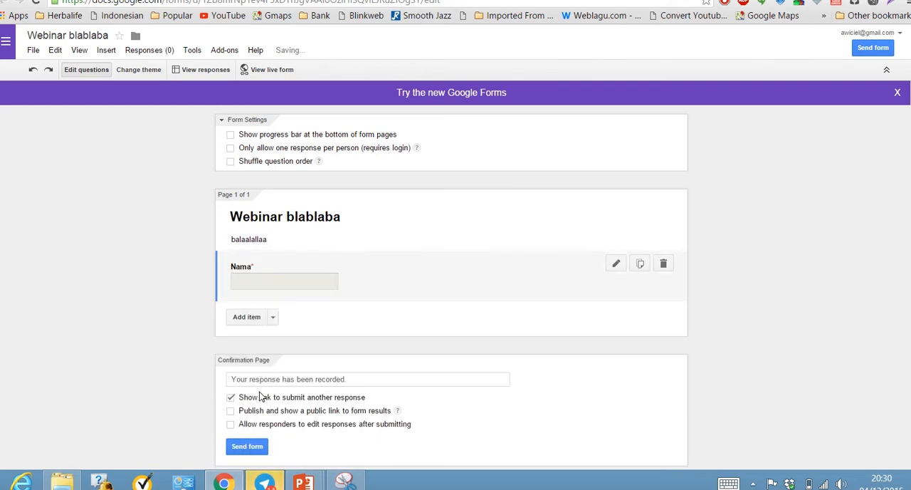
# Add a second question titled "email", of type Text, and make it required.
pyautogui.click(251, 318)
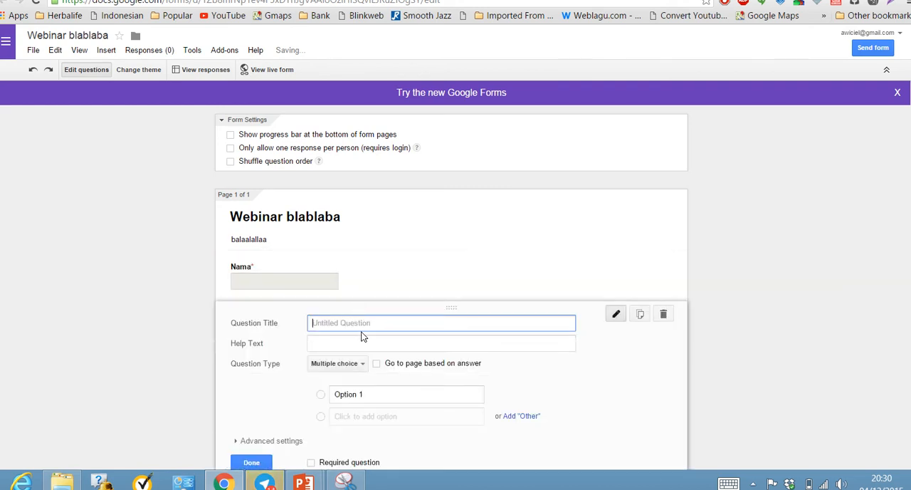
pyautogui.write('email')
pyautogui.press('Tab')
pyautogui.press('Tab')
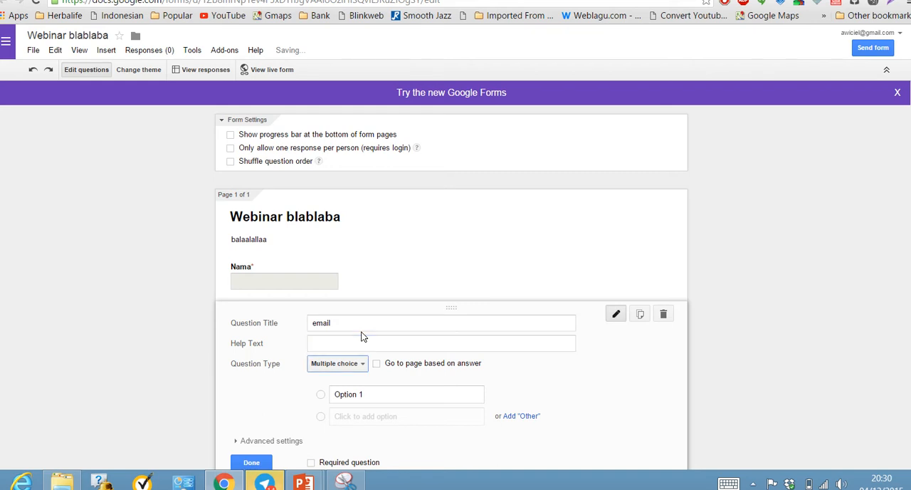
pyautogui.click(353, 369)
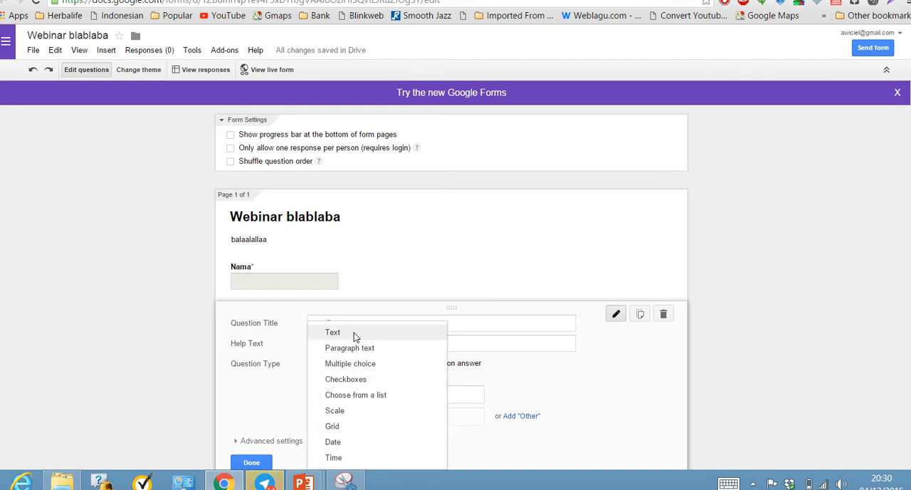
pyautogui.click(353, 332)
pyautogui.click(310, 441)
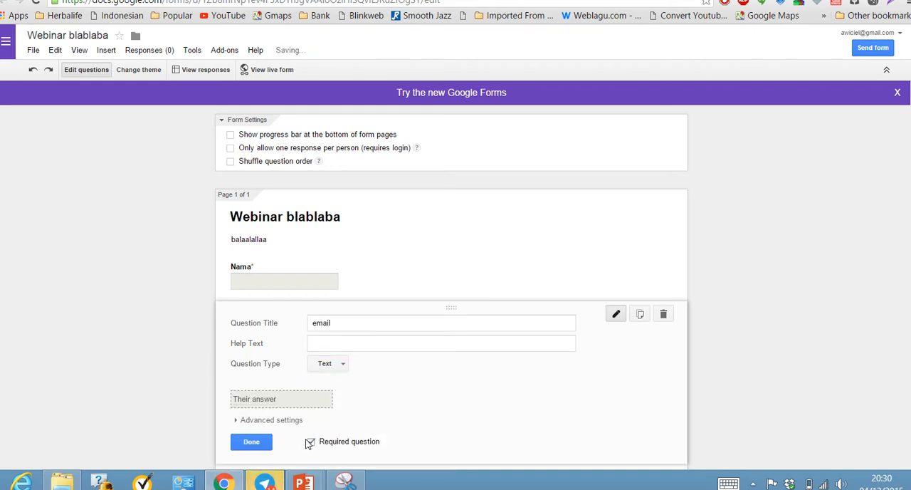
pyautogui.click(262, 442)
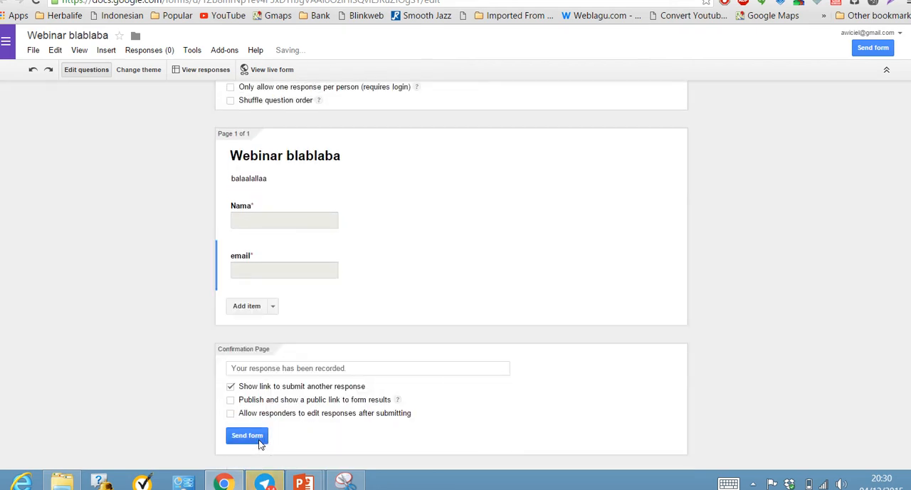
# Add a third question titled "telpon", of type Text, and make it required.
pyautogui.click(252, 305)
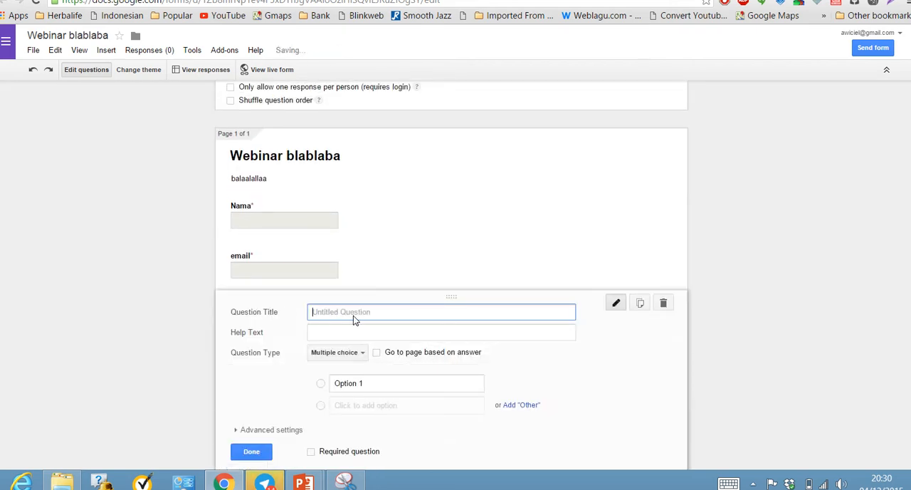
pyautogui.write('telpon')
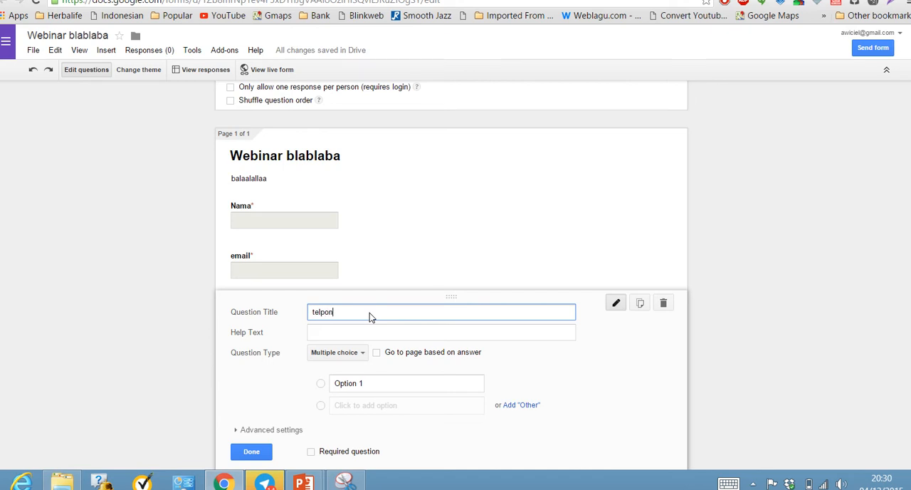
pyautogui.press('Tab')
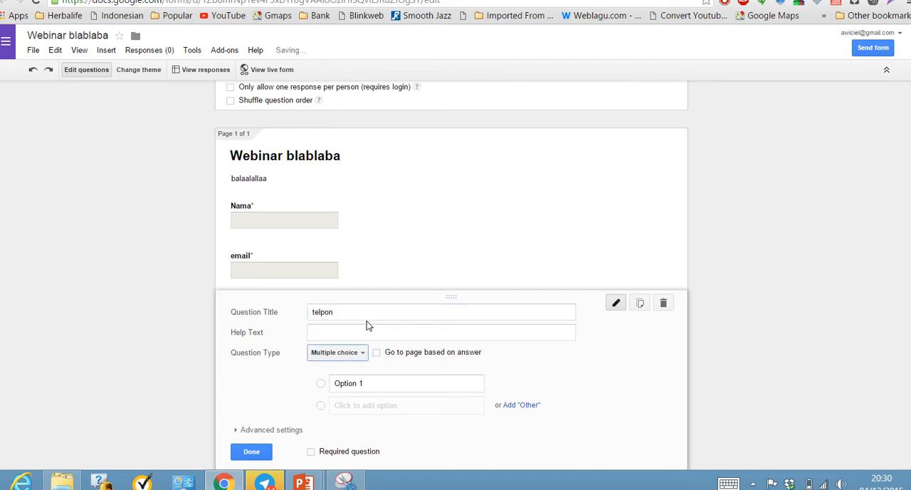
pyautogui.click(350, 354)
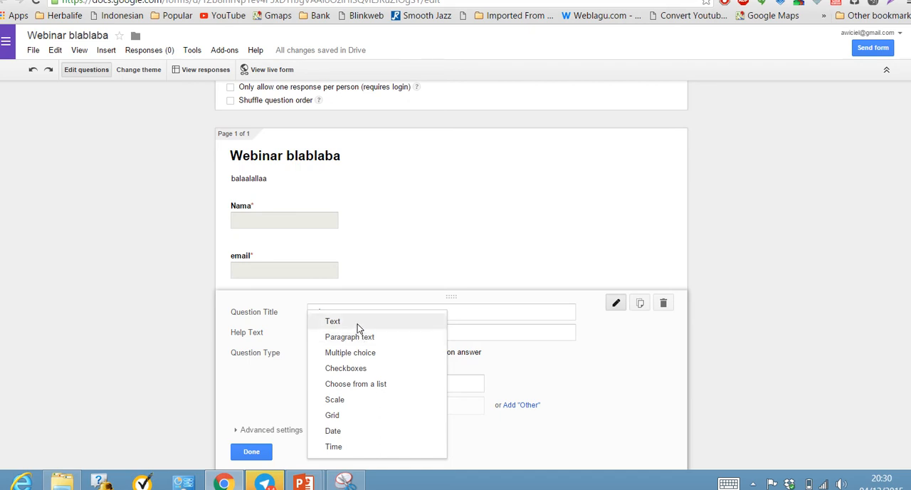
pyautogui.click(358, 323)
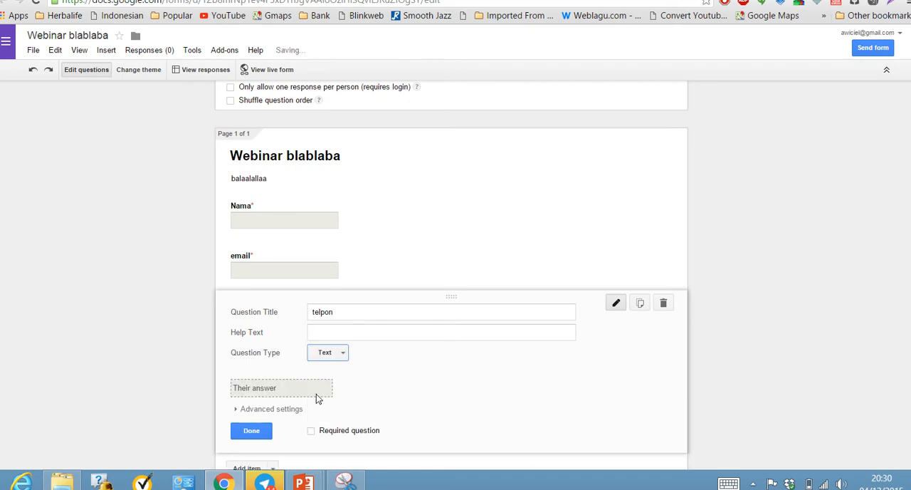
pyautogui.click(311, 430)
pyautogui.click(257, 438)
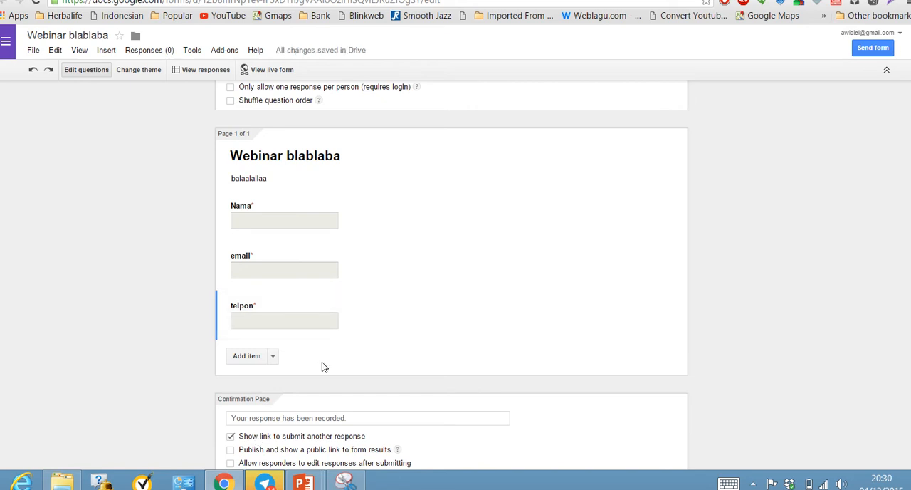
# Check the form's sharing options, preview the live form, and return to the editor.
pyautogui.click(871, 50)
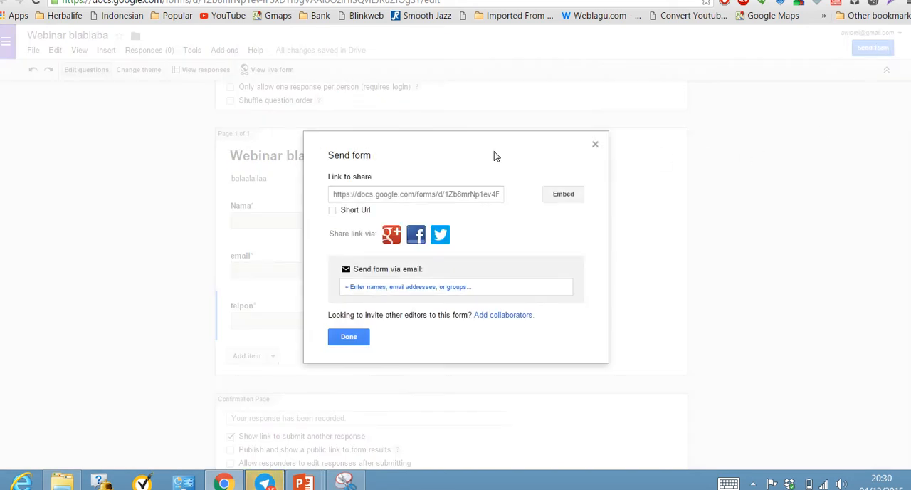
pyautogui.click(597, 146)
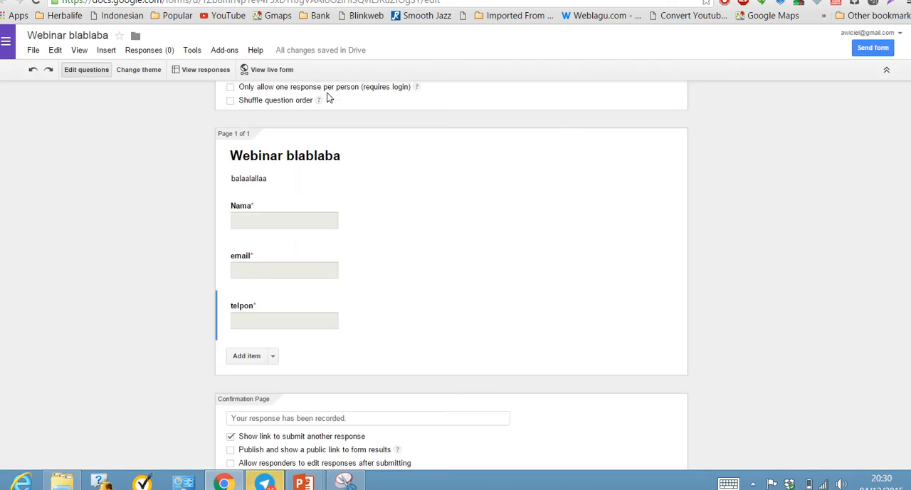
pyautogui.click(276, 74)
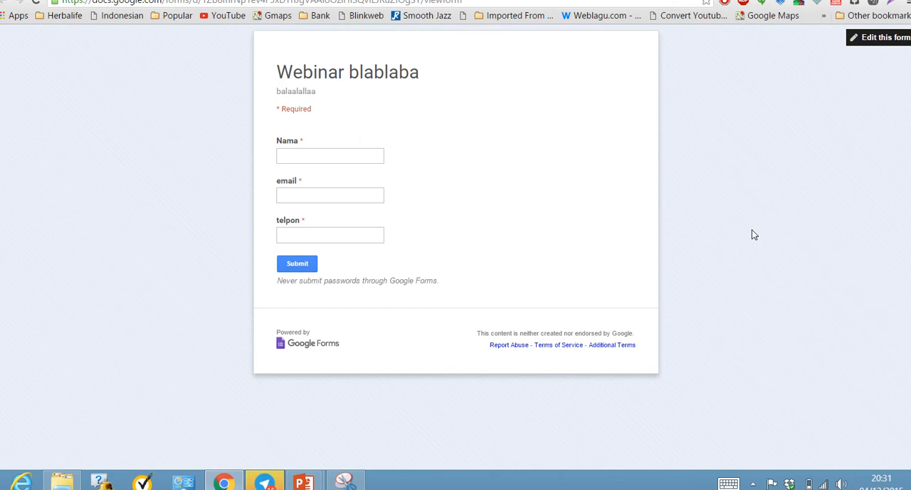
pyautogui.hotkey('ctrl', 'w')
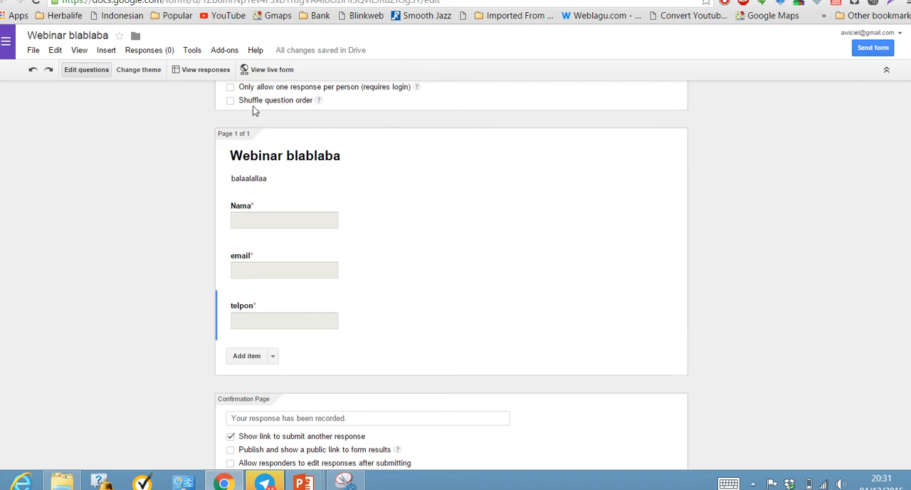
# Apply the Classic Ornamental theme to the form and open its customization options.
pyautogui.click(151, 72)
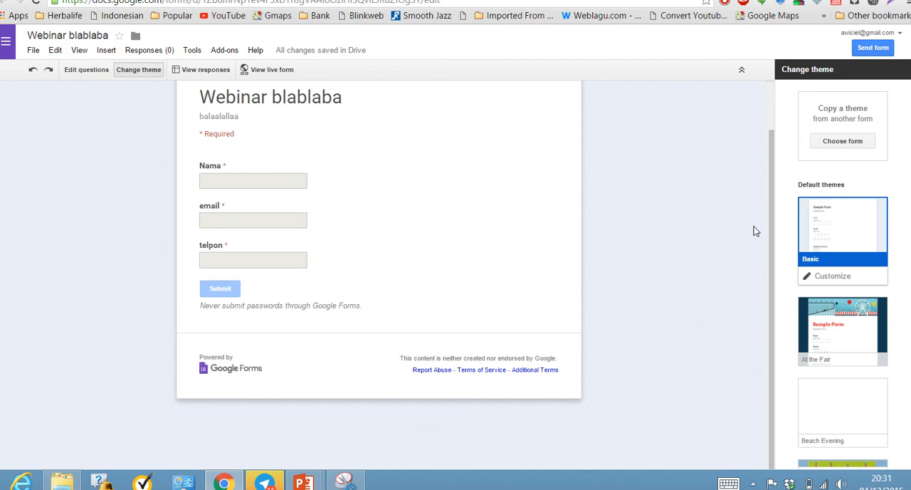
pyautogui.scroll(-5, 877, 281)
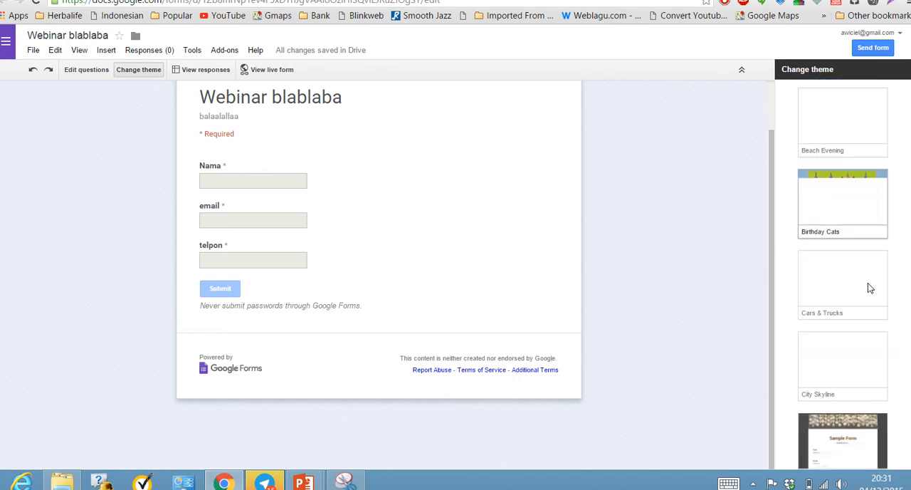
pyautogui.scroll(-1, 868, 287)
pyautogui.click(864, 279)
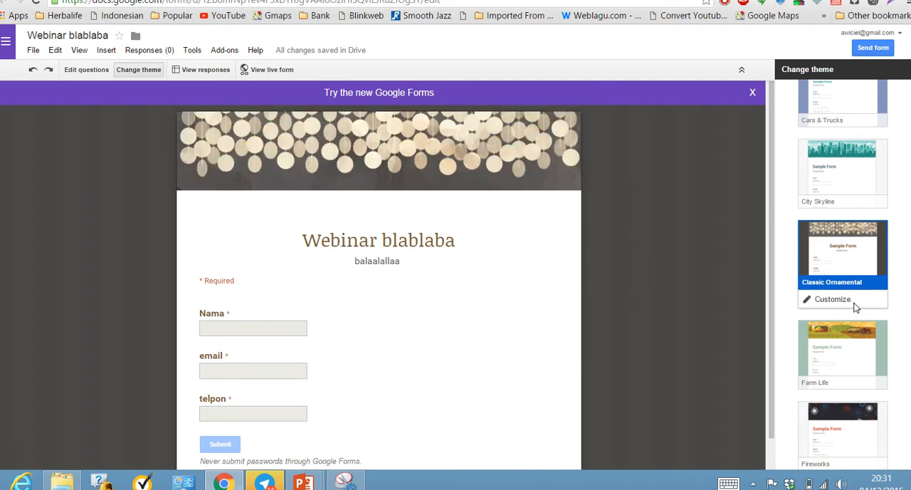
pyautogui.click(825, 298)
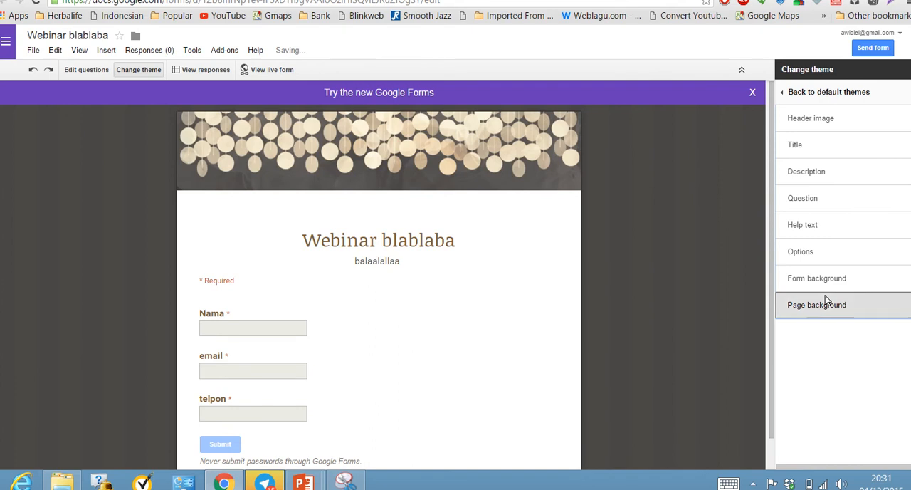
# Open the header image options of the form's theme.
pyautogui.click(813, 120)
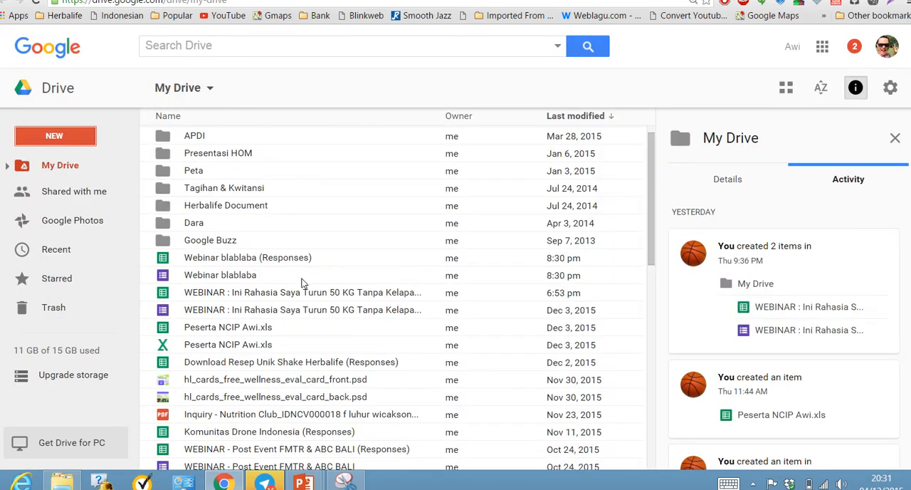
# Open the existing form "WEBINAR : Ini Rahasia Saya Turun 50 KG Tanpa Kelaparan" from Google Drive and review its questions, including the Herbalife question's answer options.
pyautogui.doubleClick(248, 313)
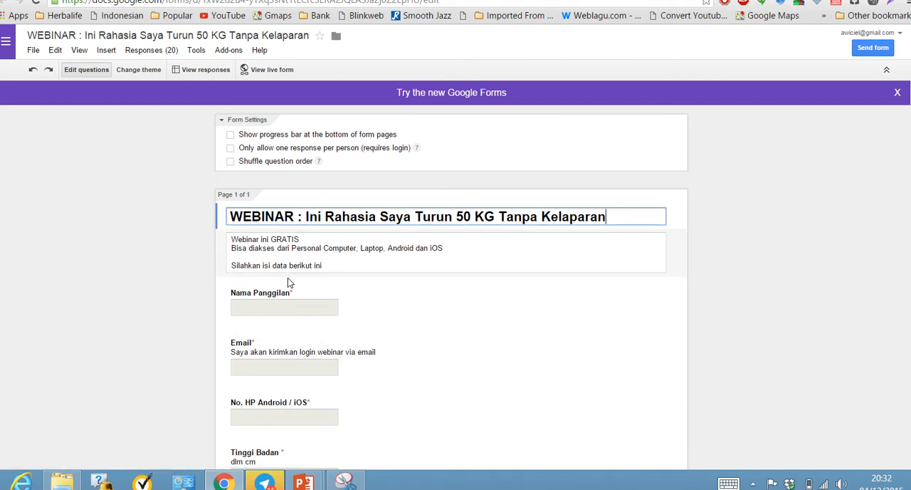
pyautogui.scroll(-3, 151, 254)
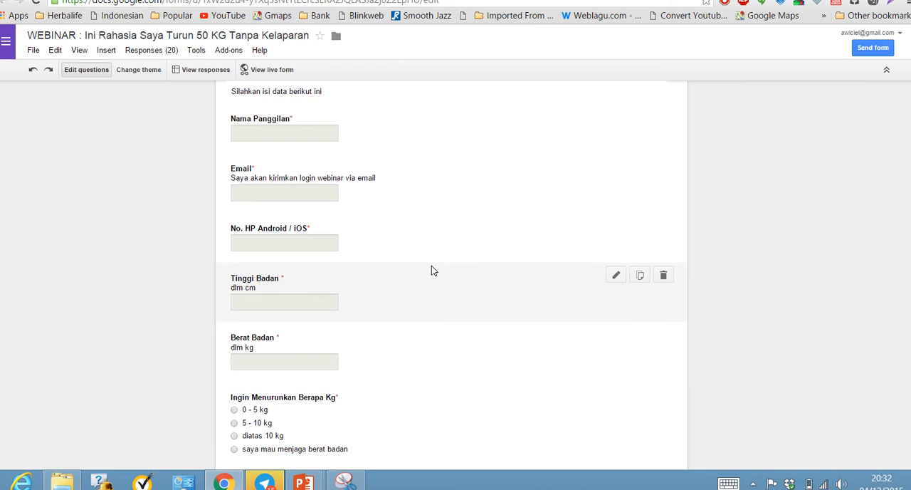
pyautogui.scroll(-1, 431, 271)
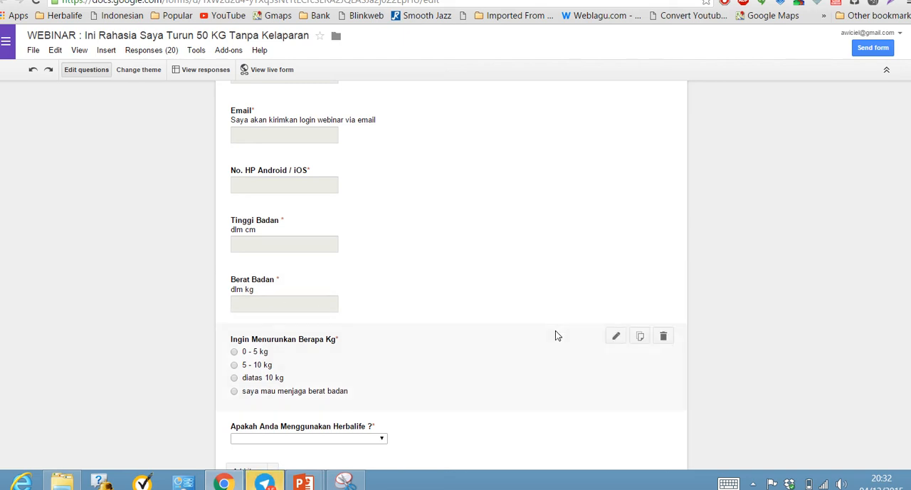
pyautogui.scroll(-3, 558, 336)
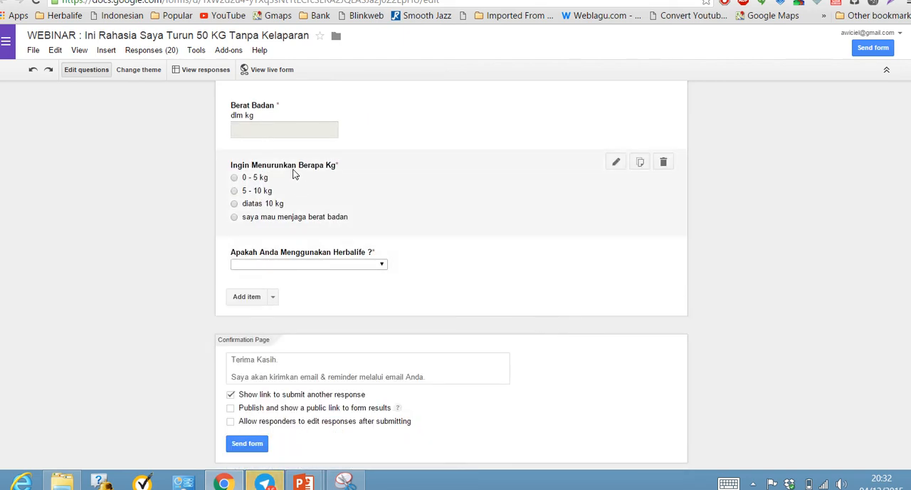
pyautogui.click(363, 264)
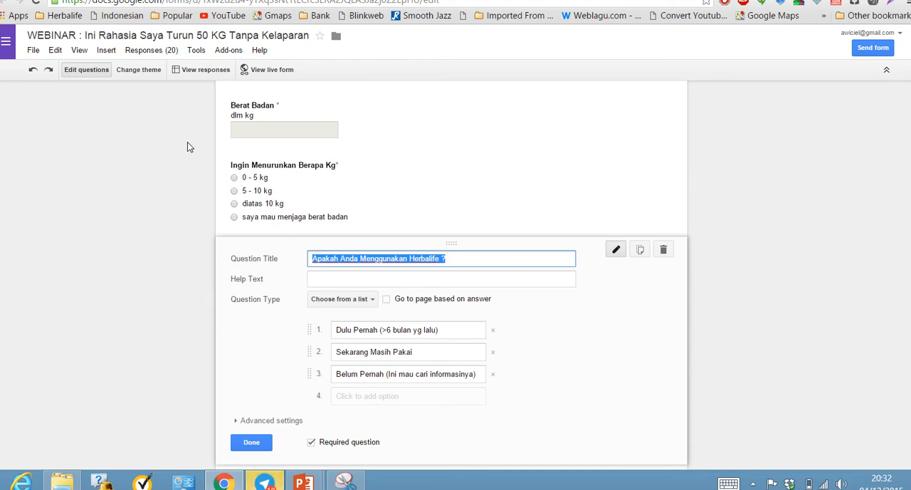
pyautogui.press('super')
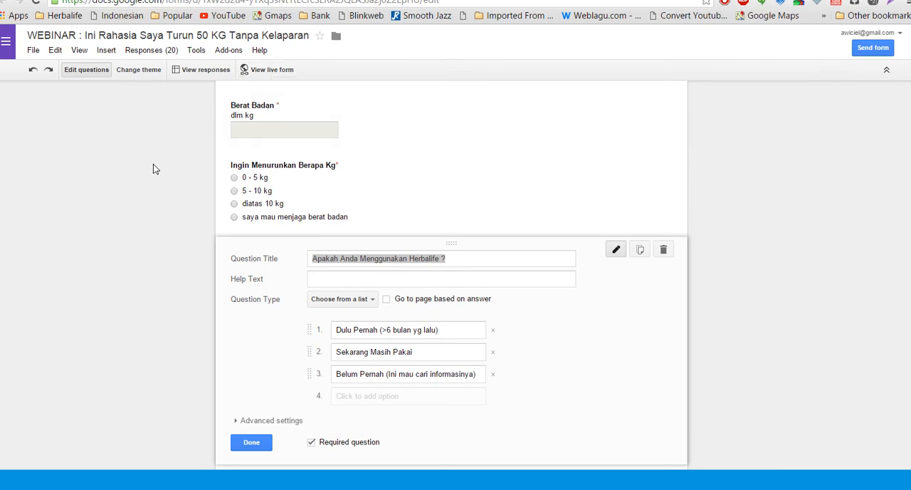
# Preview the live version of the 50 KG webinar form from header image to submit section, and return to the editor.
pyautogui.click(278, 71)
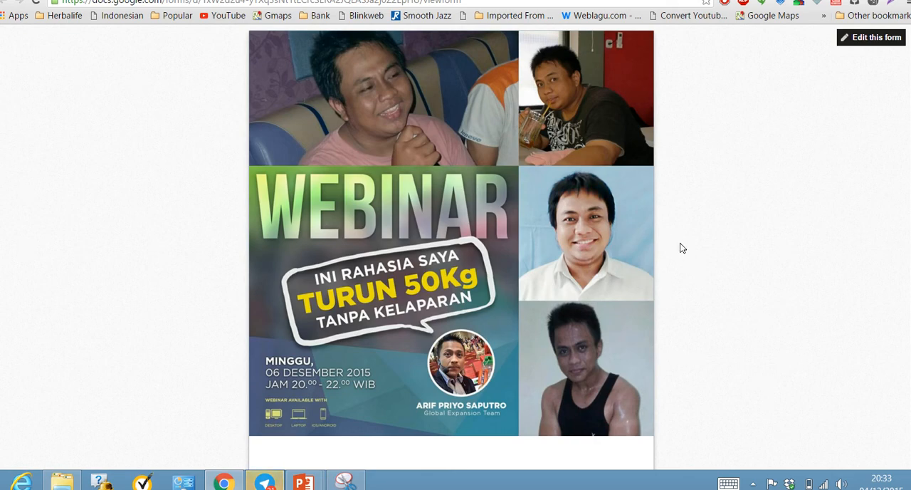
pyautogui.scroll(-4, 682, 247)
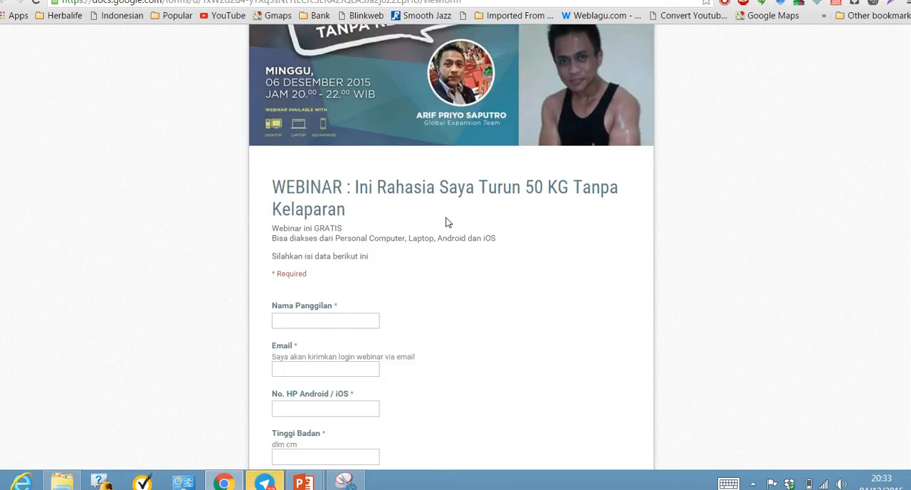
pyautogui.scroll(-4, 448, 224)
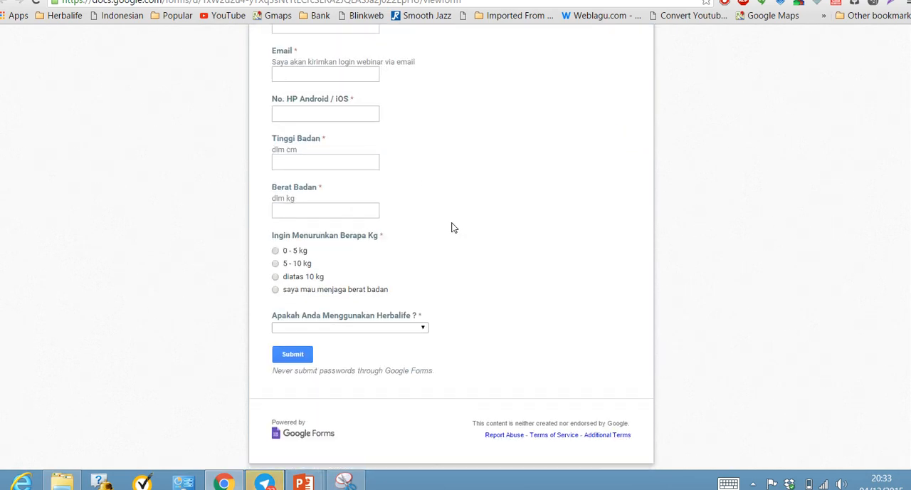
pyautogui.scroll(10, 453, 226)
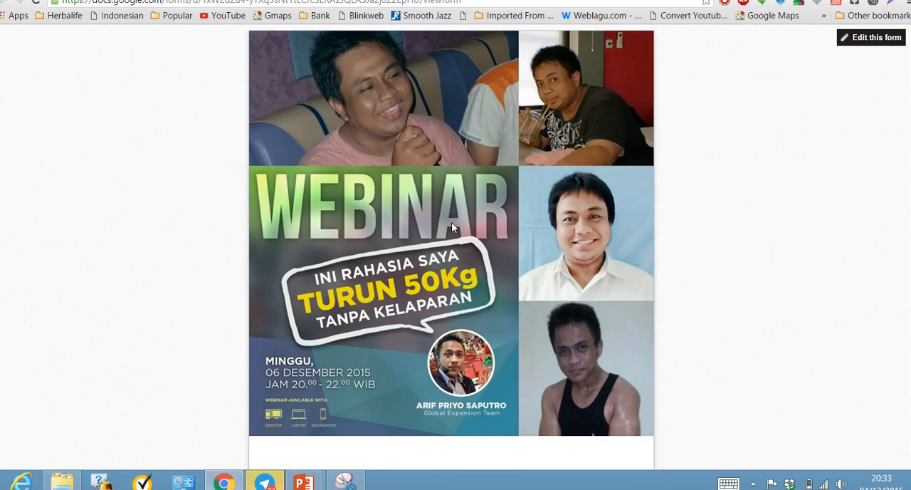
pyautogui.hotkey('ctrl', 'w')
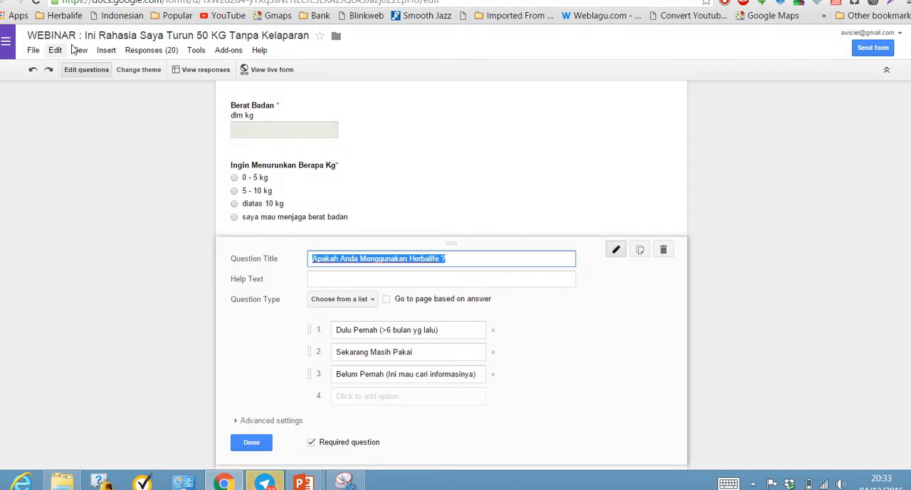
# Open the 50 KG webinar form's responses spreadsheet and examine the registrants' rows and their answers to the Herbalife question.
pyautogui.click(152, 51)
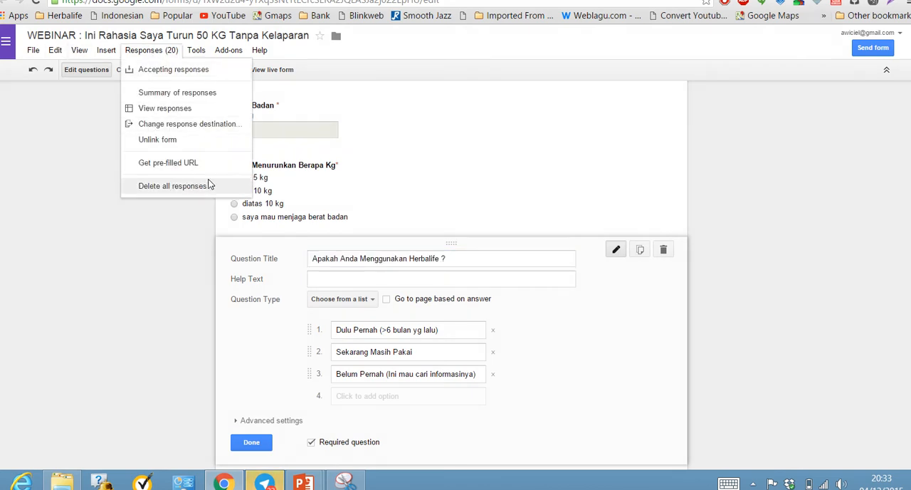
pyautogui.click(156, 109)
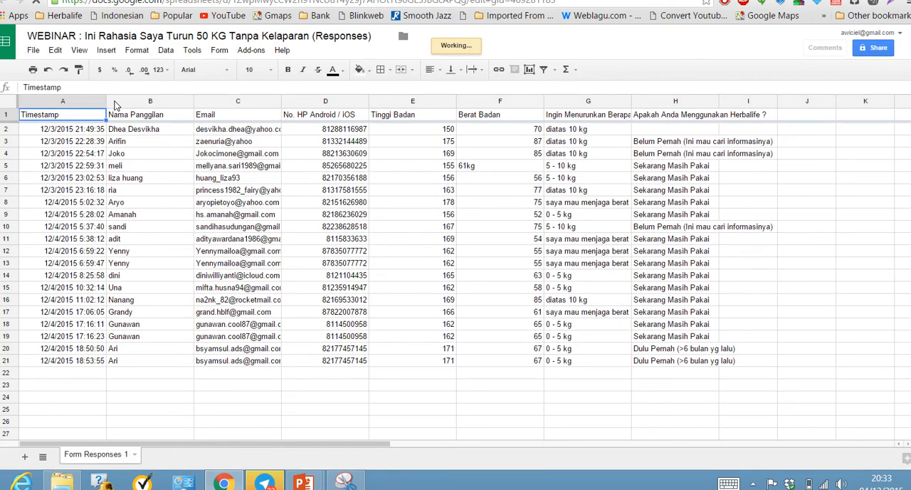
pyautogui.click(656, 144)
pyautogui.click(6, 142)
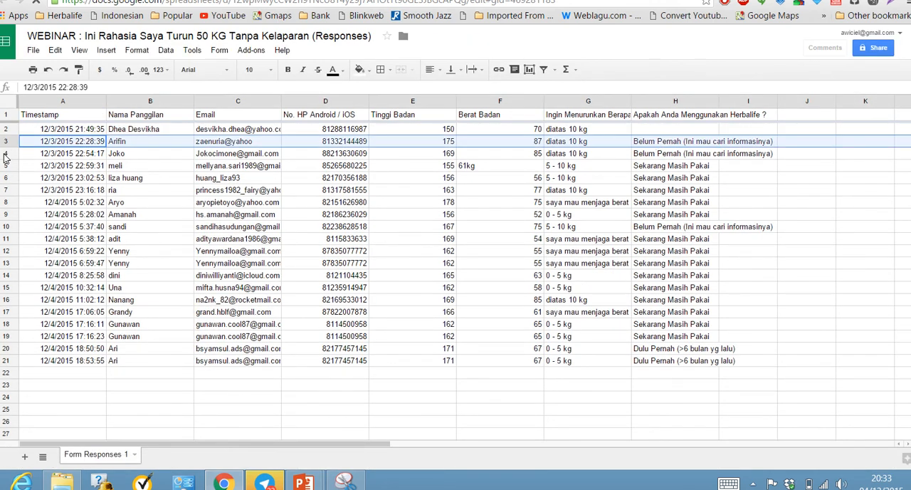
pyautogui.click(7, 154)
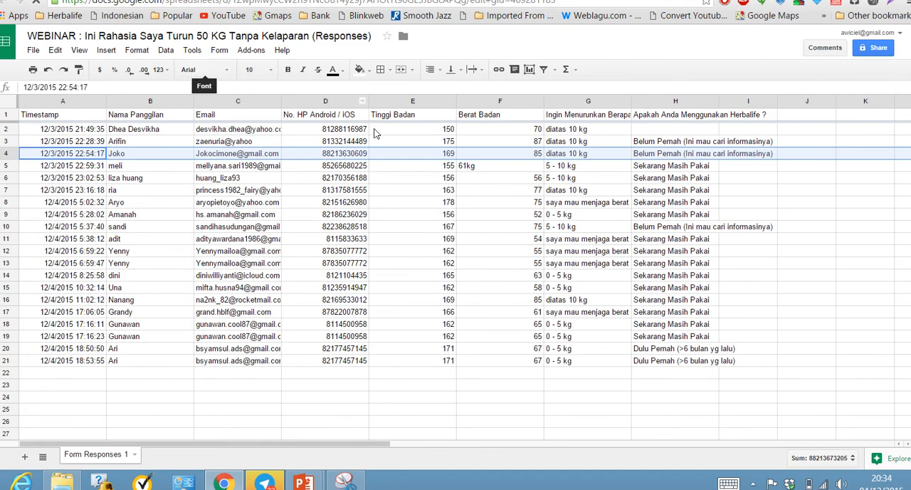
pyautogui.click(667, 242)
pyautogui.click(668, 250)
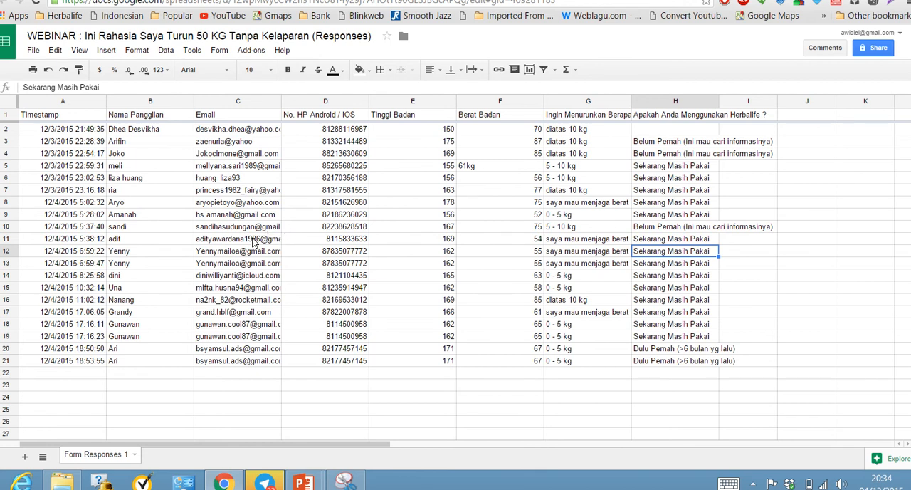
pyautogui.hotkey('ctrl', 't')
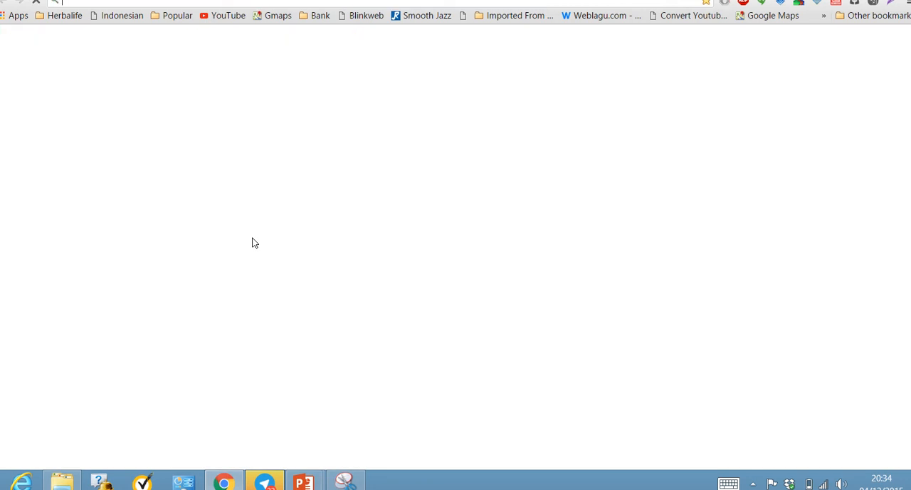
pyautogui.write('www.')
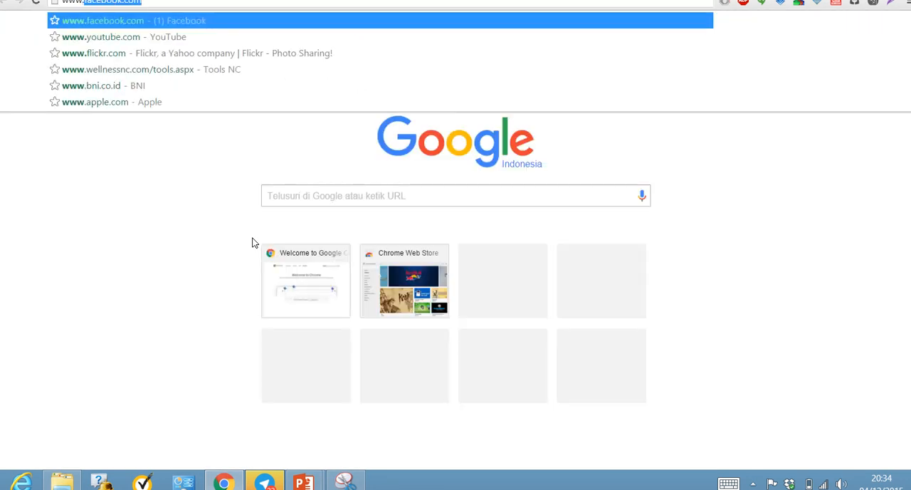
pyautogui.write('dm')
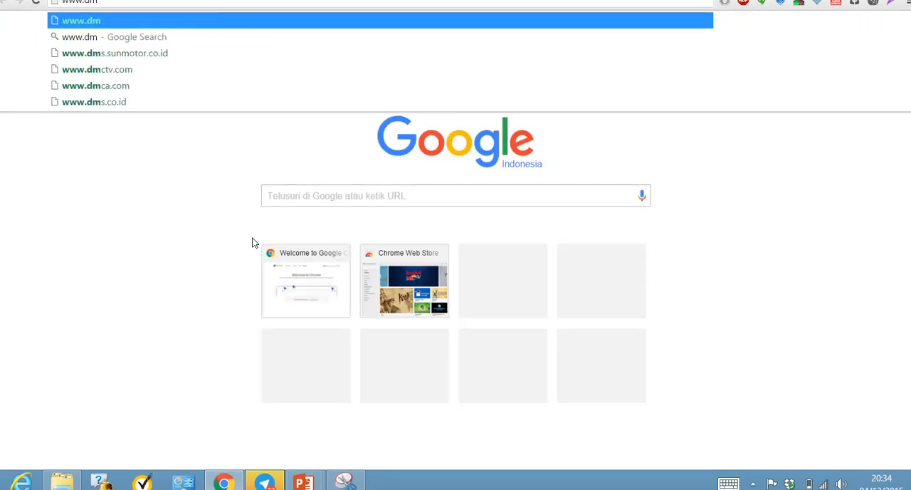
pyautogui.write('okeren')
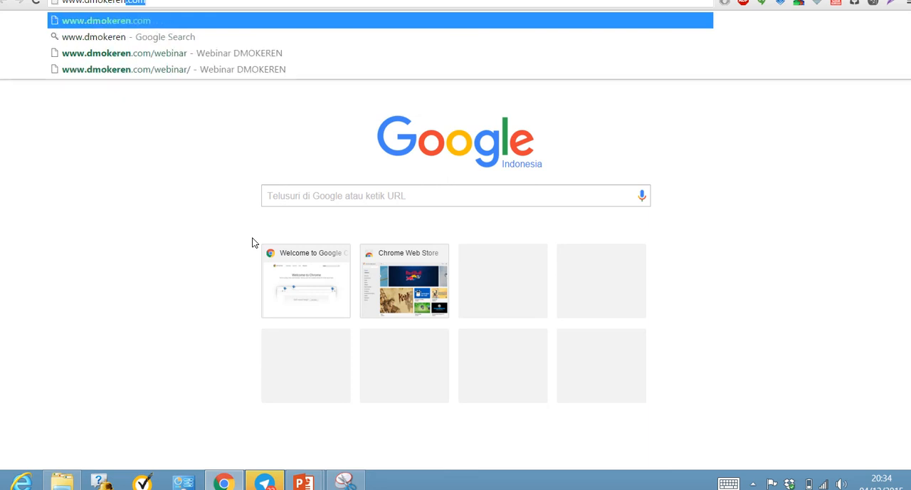
pyautogui.press('Down')
pyautogui.press('Down')
pyautogui.press('Return')
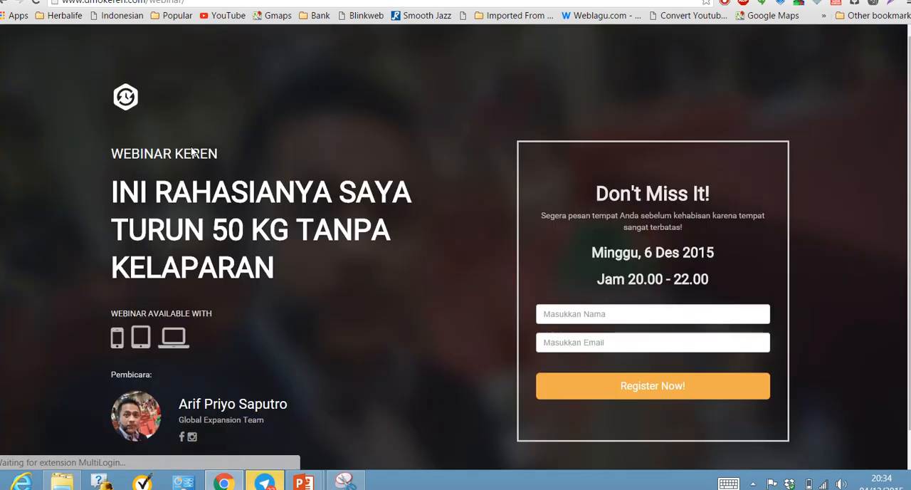
pyautogui.scroll(-1, 379, 284)
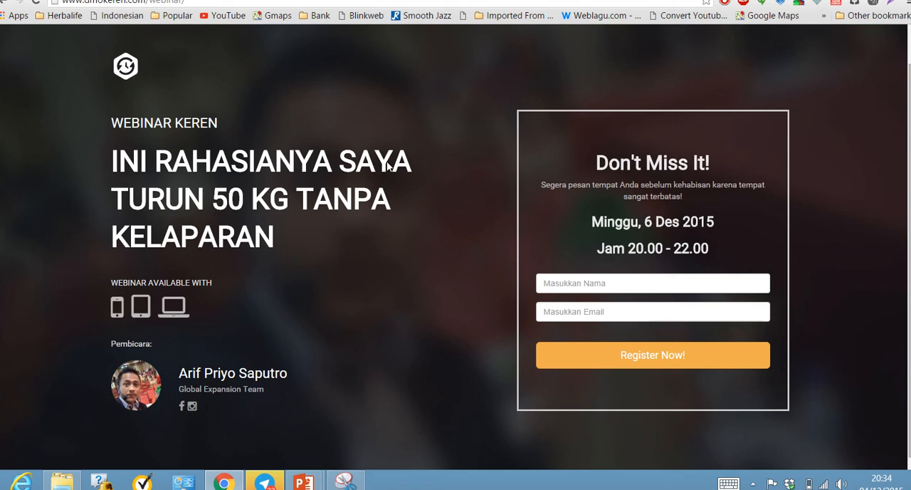
# Switch to Gmail, find the WebinarFusionPro registration confirmation email for the 50 kg webinar, and read it down to the join link.
pyautogui.hotkey('ctrl', 'Tab')
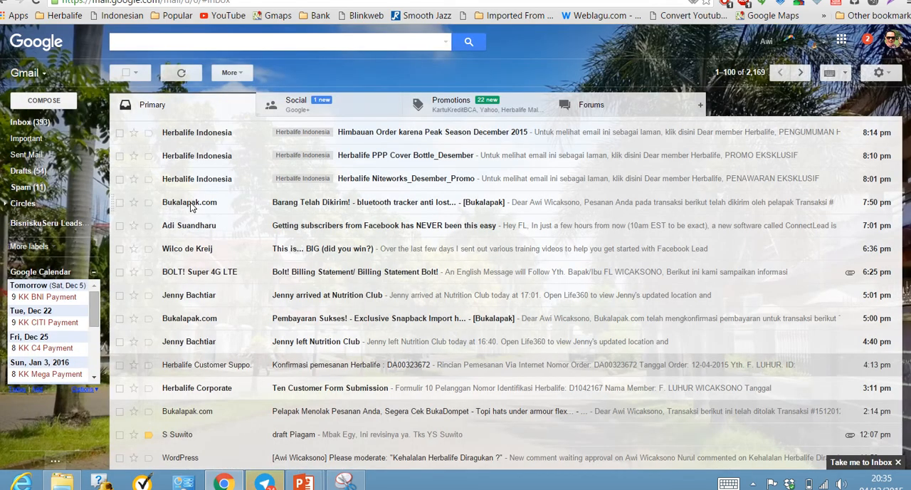
pyautogui.scroll(-3, 310, 257)
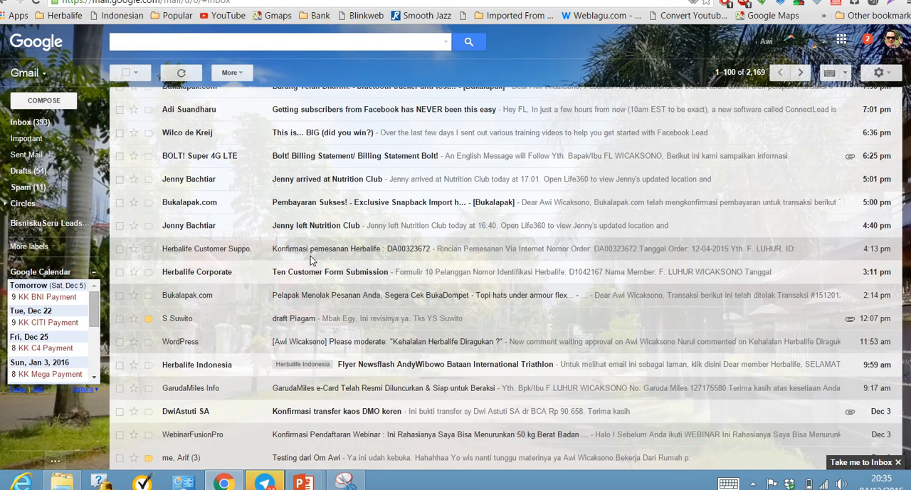
pyautogui.scroll(-1, 311, 260)
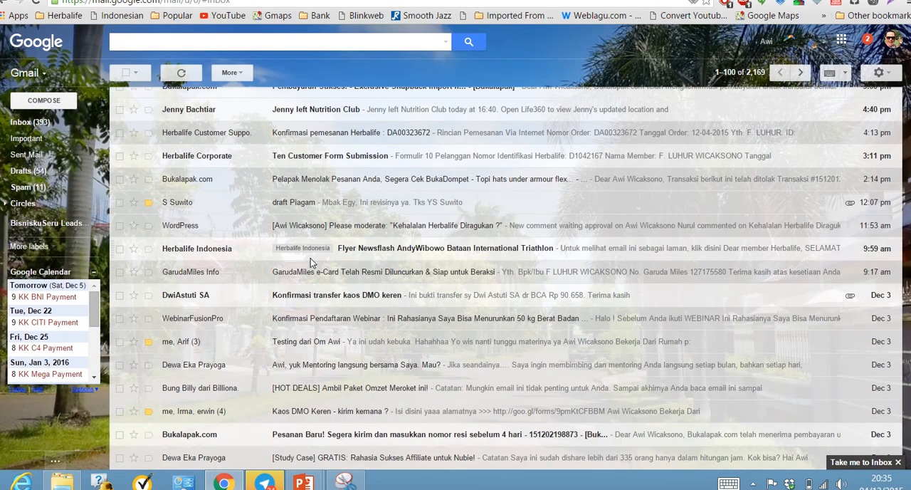
pyautogui.scroll(-1, 322, 289)
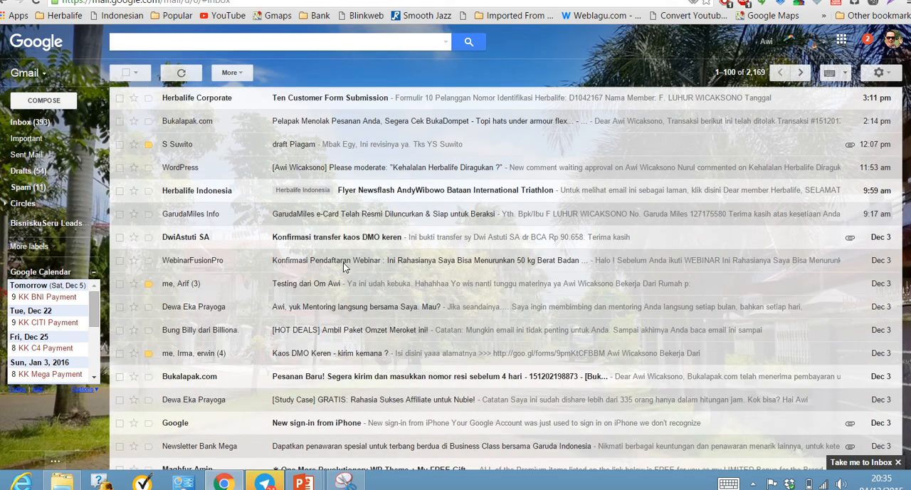
pyautogui.click(346, 262)
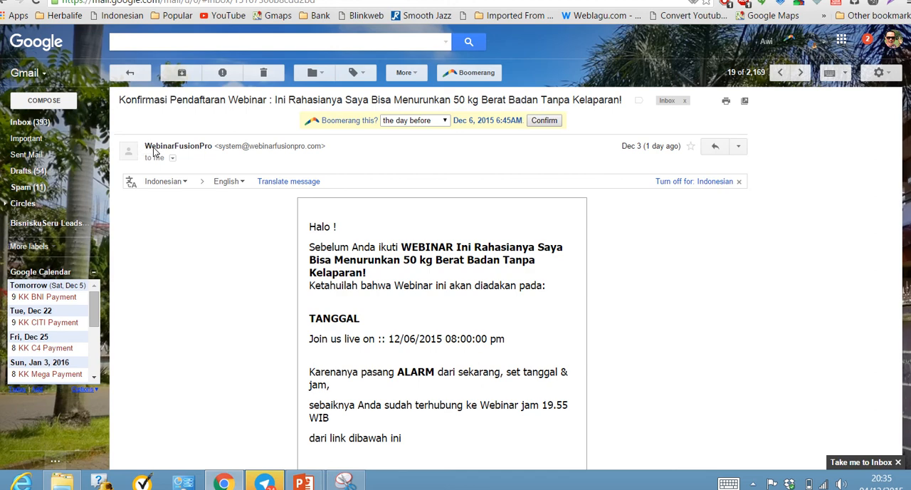
pyautogui.scroll(-2, 299, 267)
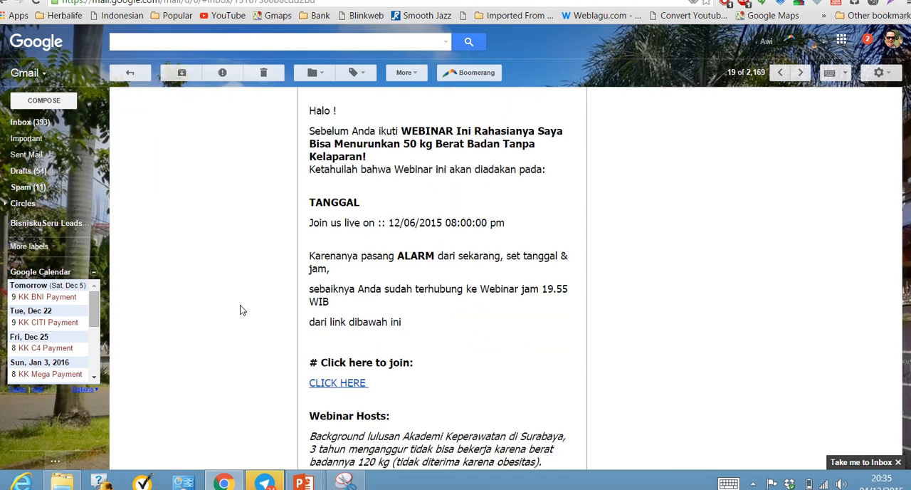
pyautogui.scroll(-2, 242, 308)
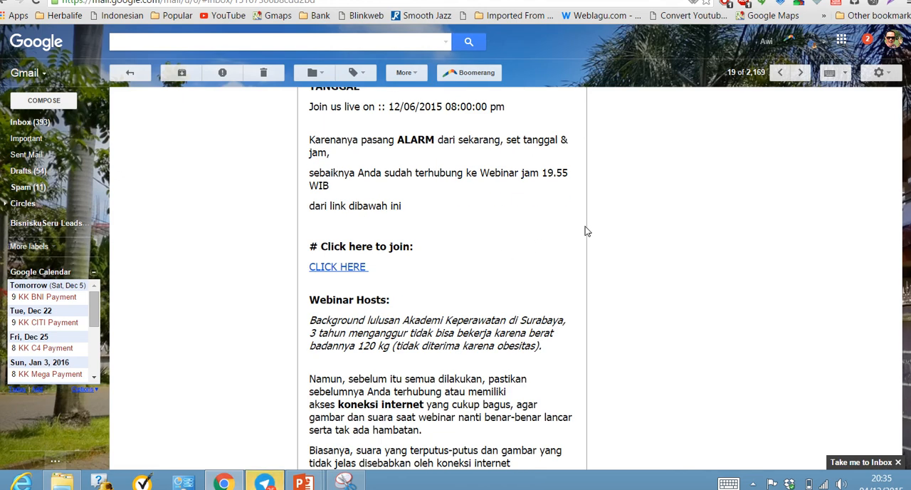
pyautogui.scroll(-2, 591, 226)
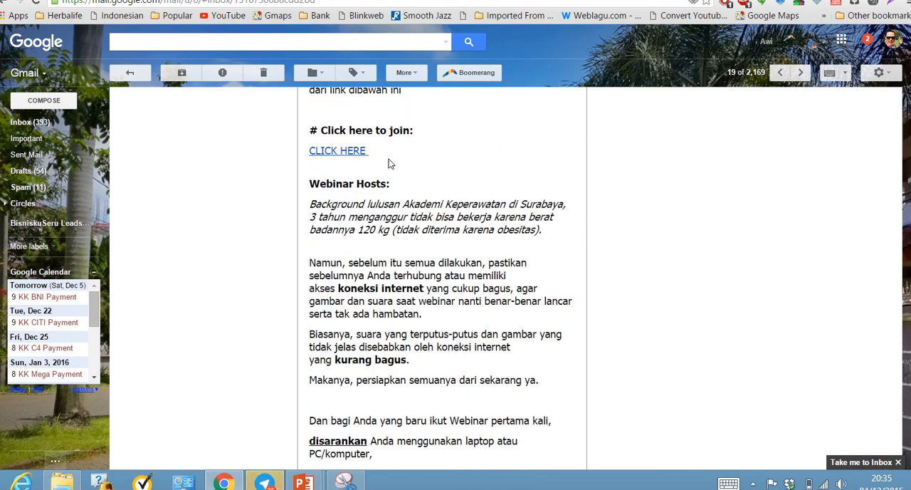
# Follow the email's link for joining the webinar and examine the webinar room's countdown and live chat.
pyautogui.click(328, 152)
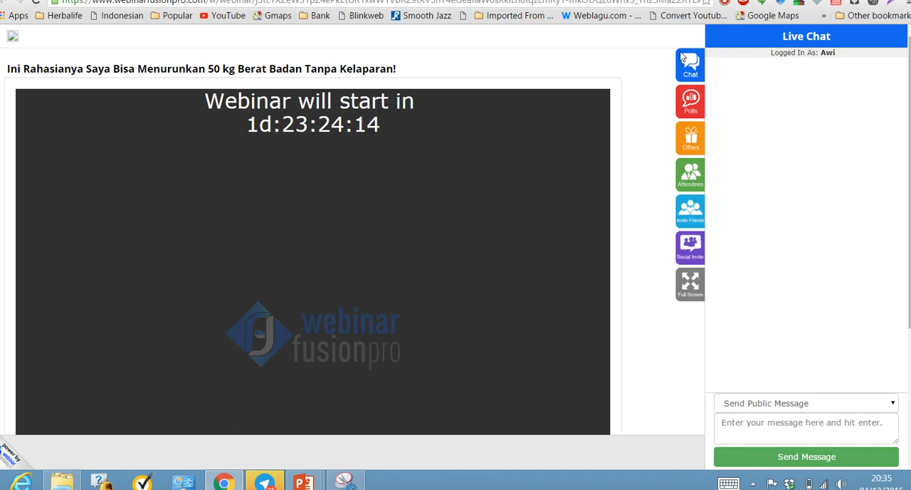
pyautogui.scroll(-3, 409, 259)
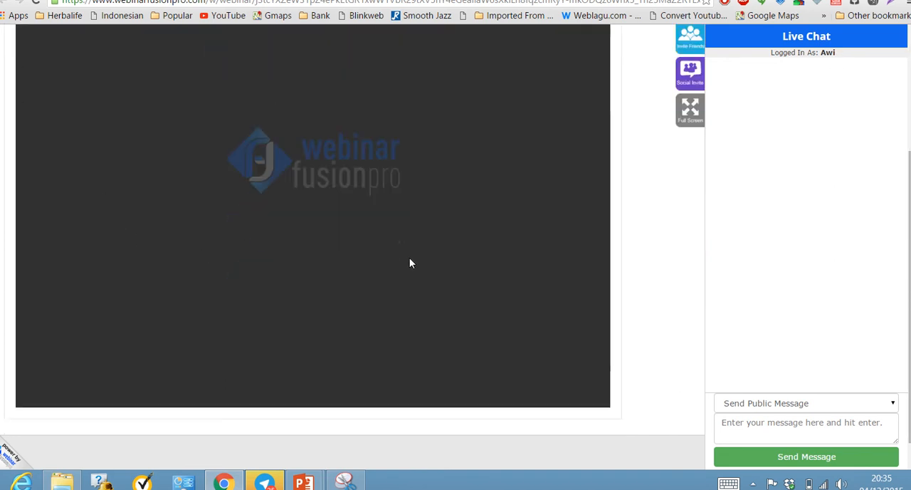
pyautogui.scroll(3, 409, 260)
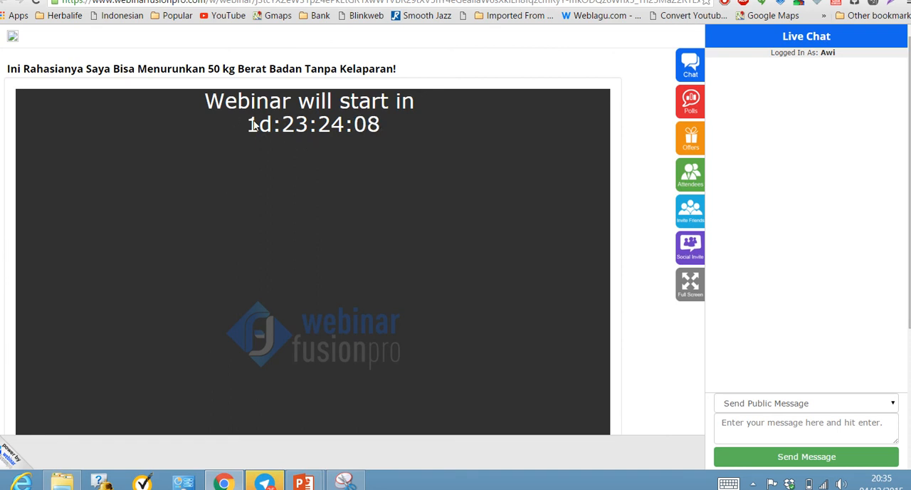
pyautogui.scroll(-1, 621, 208)
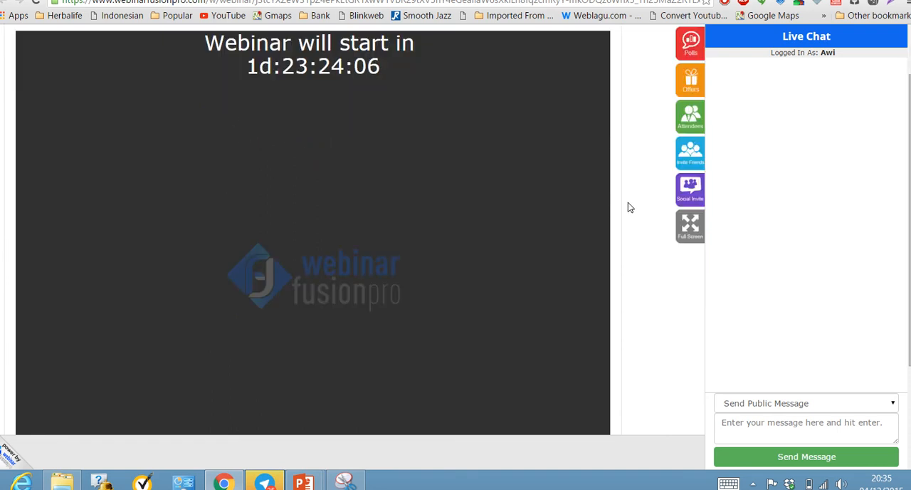
# Check the live chat's message type options and send the public message "haloo".
pyautogui.scroll(1, 626, 205)
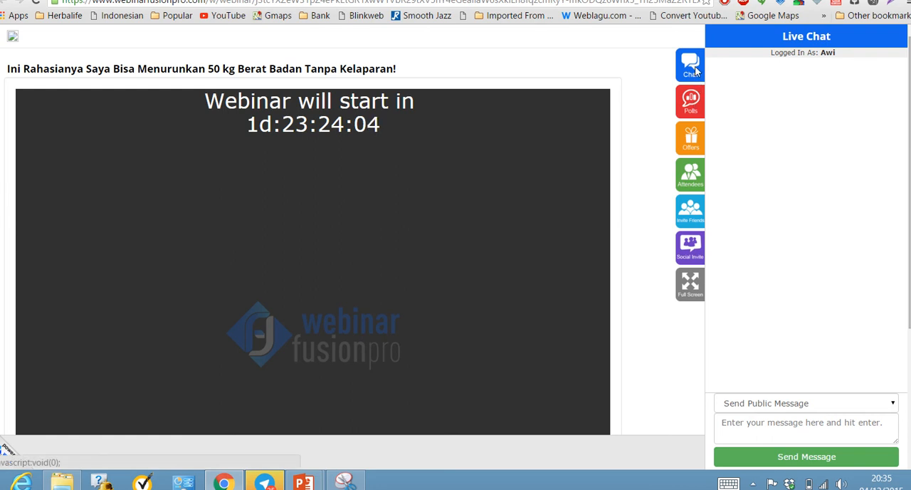
pyautogui.click(797, 405)
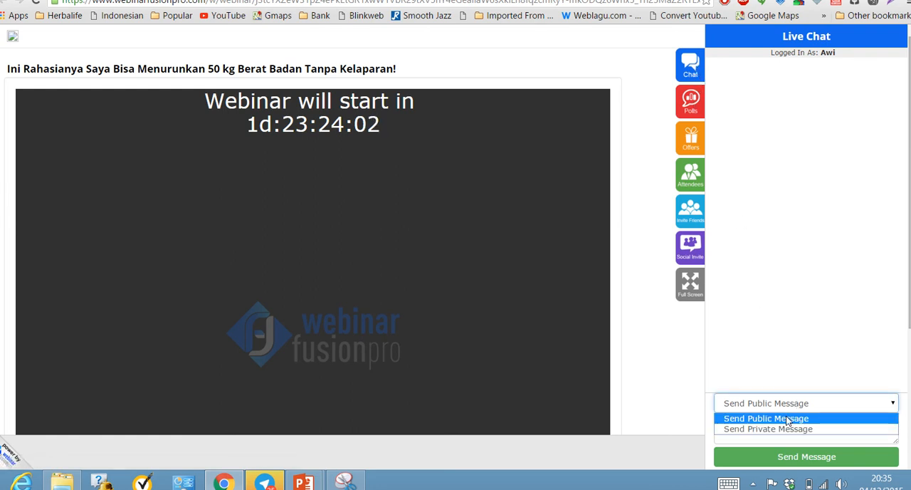
pyautogui.click(797, 443)
pyautogui.click(796, 440)
pyautogui.write('halo')
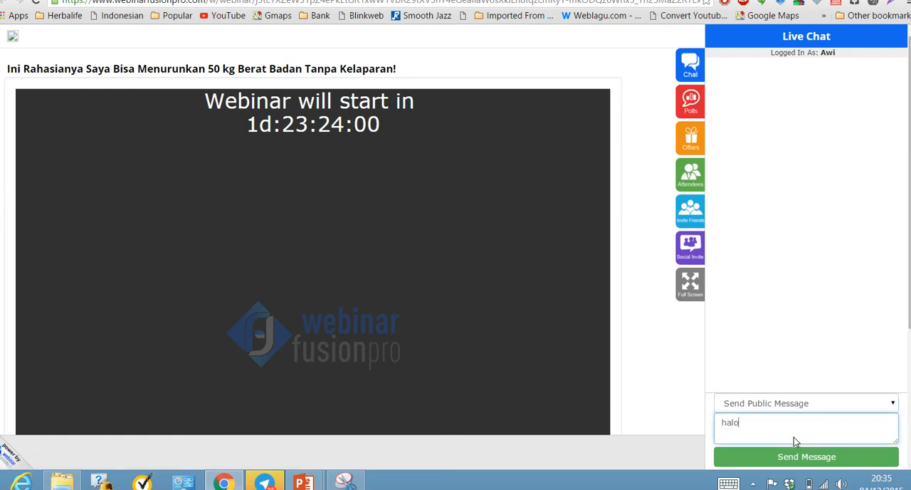
pyautogui.write('o')
pyautogui.click(794, 454)
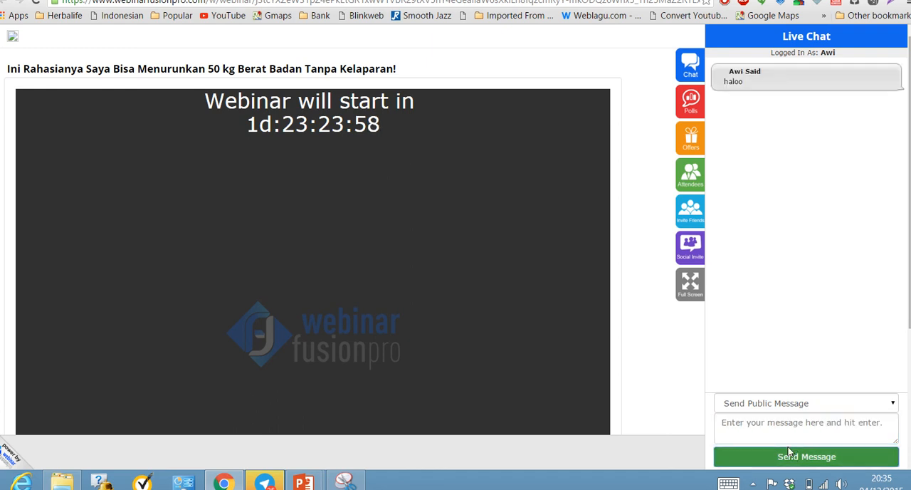
# Look through the webinar room's Polls, Offers and Attendees sections.
pyautogui.click(692, 108)
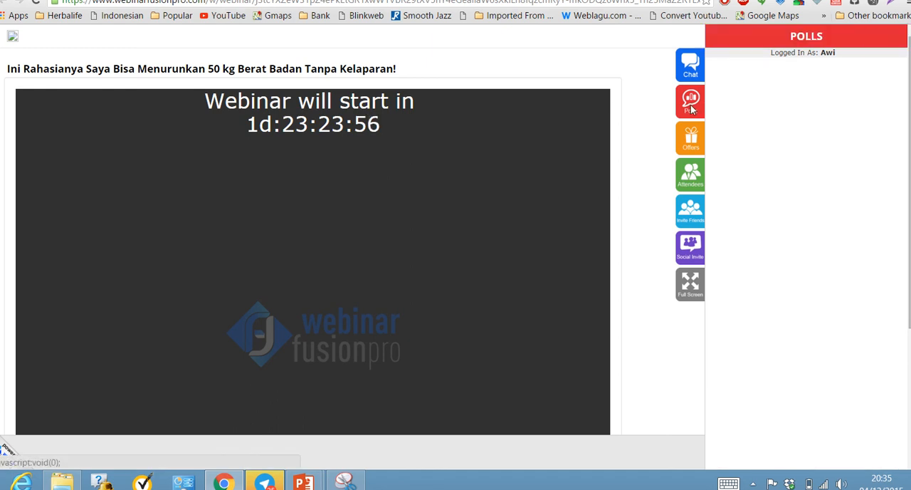
pyautogui.click(688, 135)
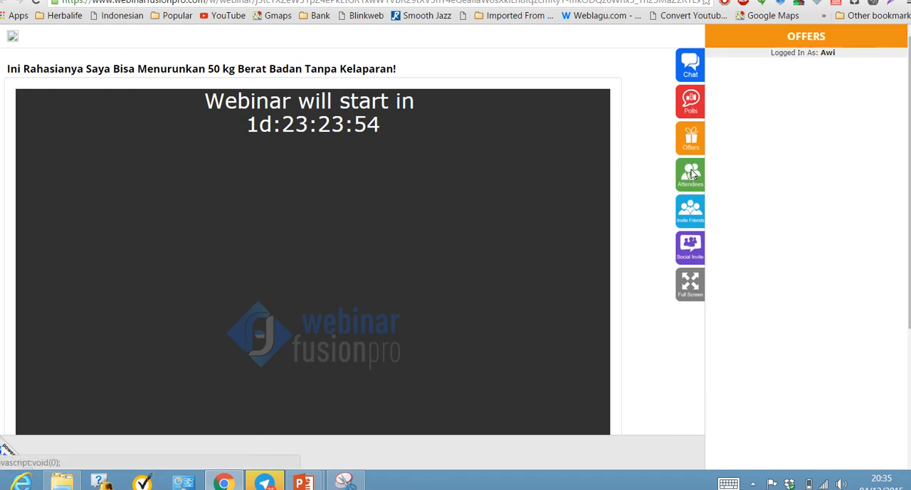
pyautogui.click(690, 176)
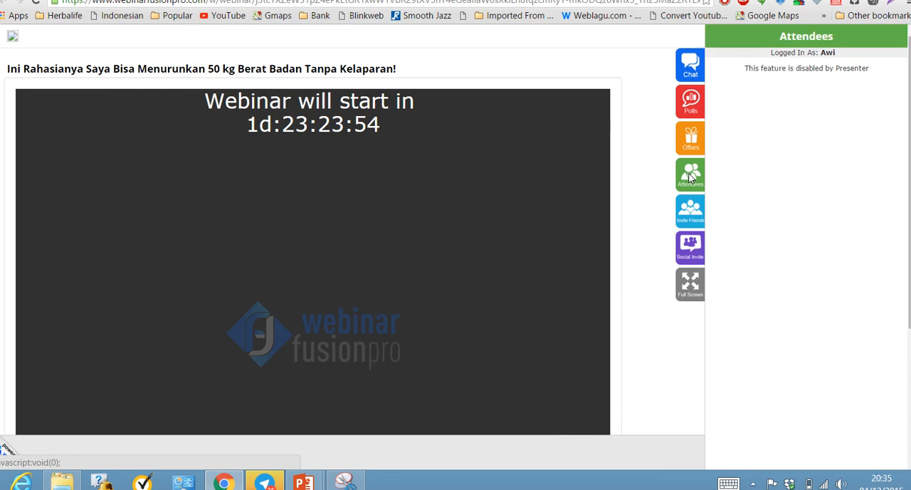
# Read the prefilled Invite Friends message to its end, enter the friend's email address and send the invitation.
pyautogui.click(695, 213)
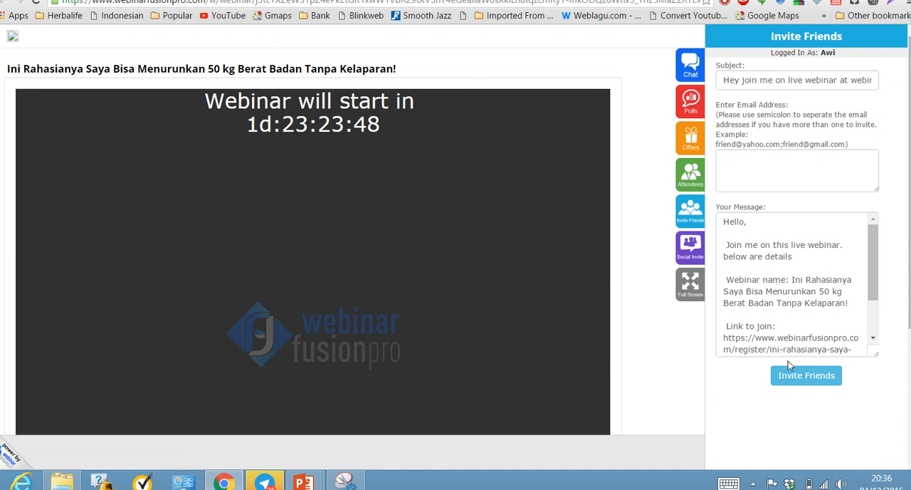
pyautogui.moveTo(877, 271); pyautogui.dragTo(871, 308)
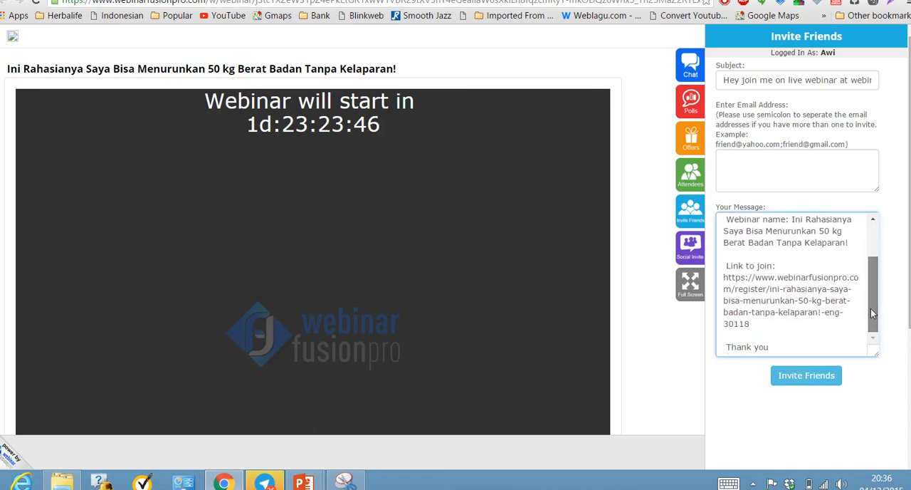
pyautogui.click(799, 372)
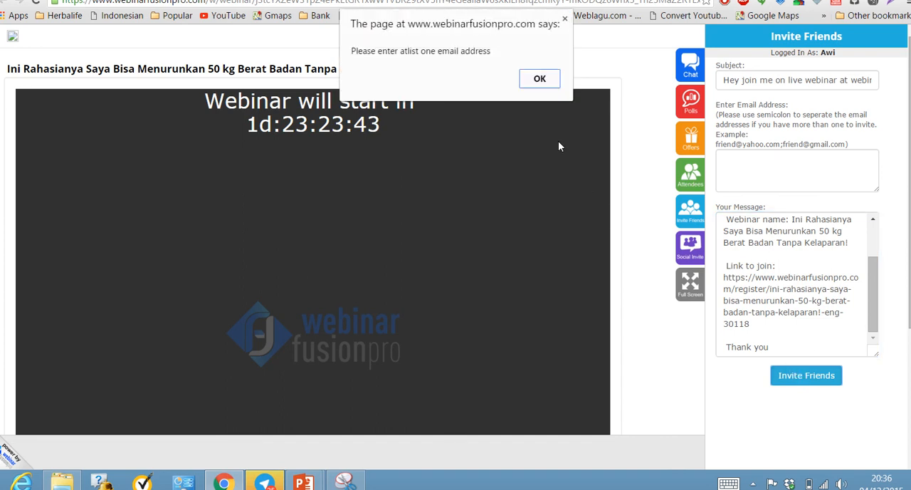
pyautogui.click(539, 79)
pyautogui.click(770, 163)
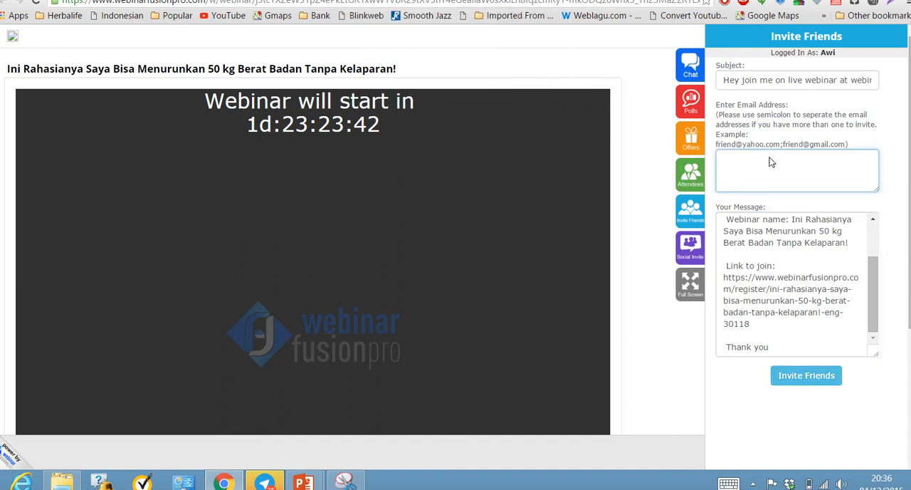
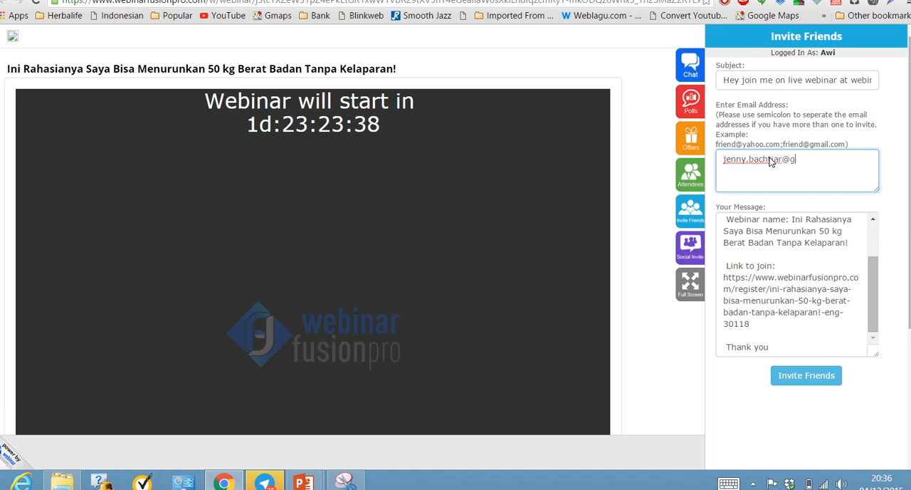
pyautogui.click(811, 373)
pyautogui.click(538, 100)
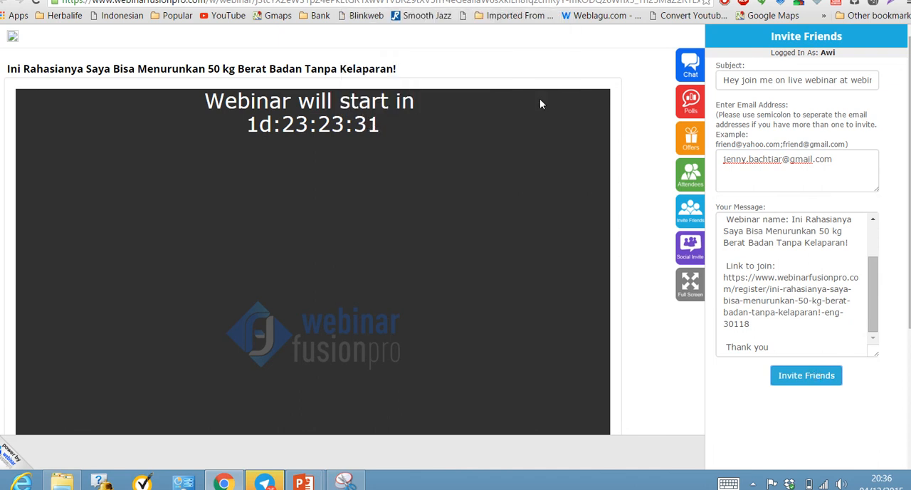
# View the webinar's social network sharing options and switch to the Google Form presentation's editing window in PowerPoint.
pyautogui.click(692, 247)
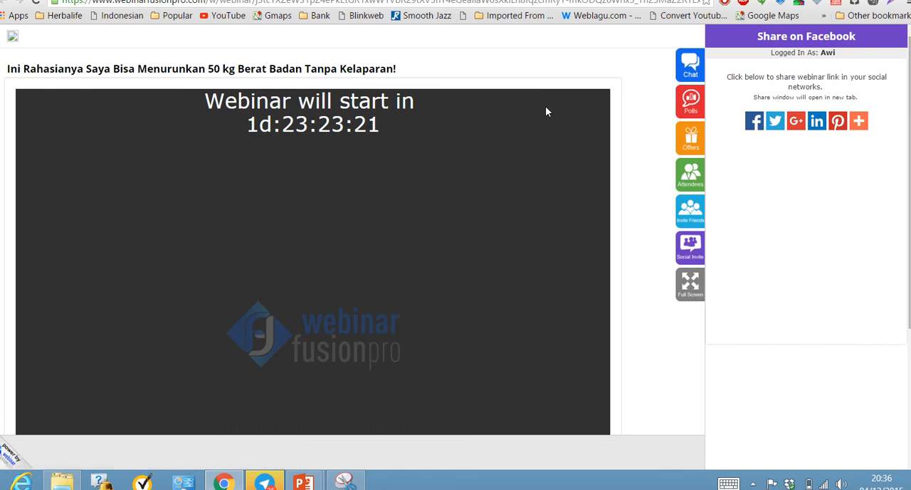
pyautogui.hotkey('ctrl', 'shift', 'Tab')
pyautogui.moveTo(303, 483)
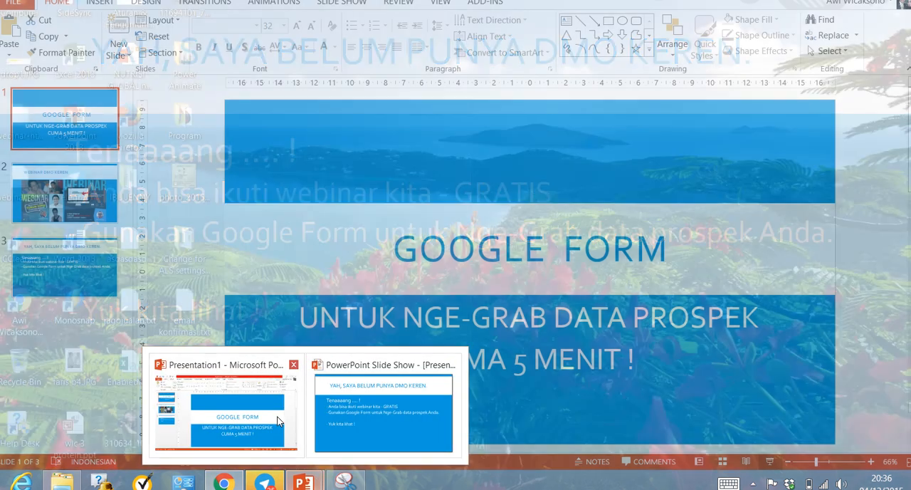
pyautogui.click(278, 421)
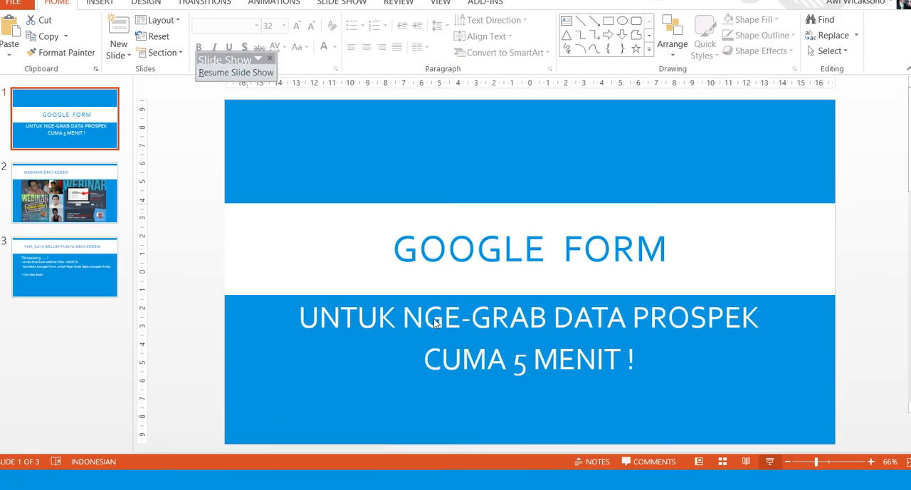